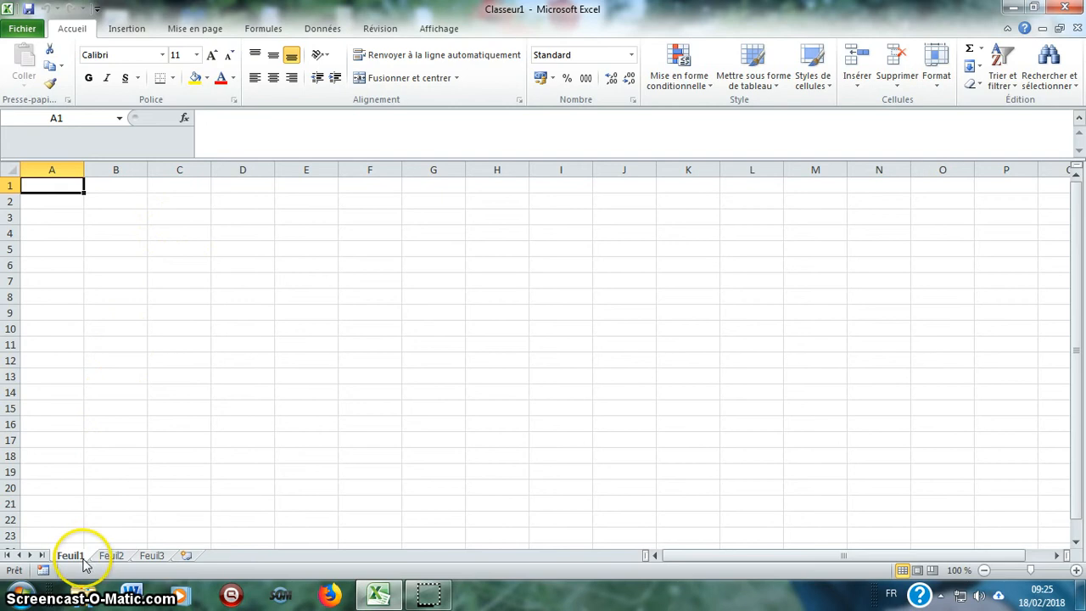
# Look at the workbook's other sheets, then return to Feuil1.
pyautogui.click(110, 555)
pyautogui.click(140, 556)
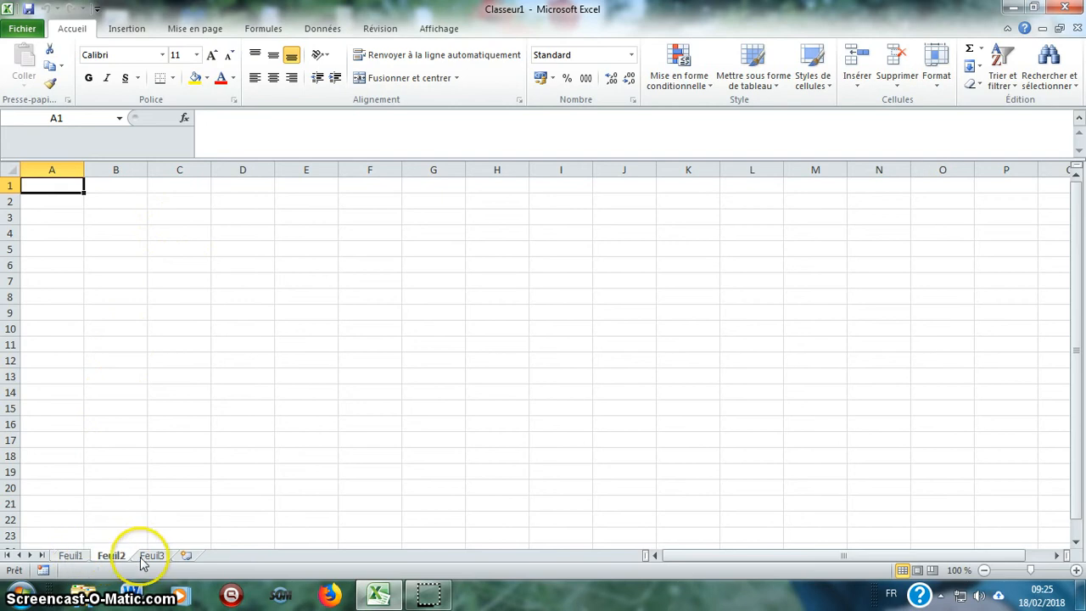
pyautogui.click(70, 556)
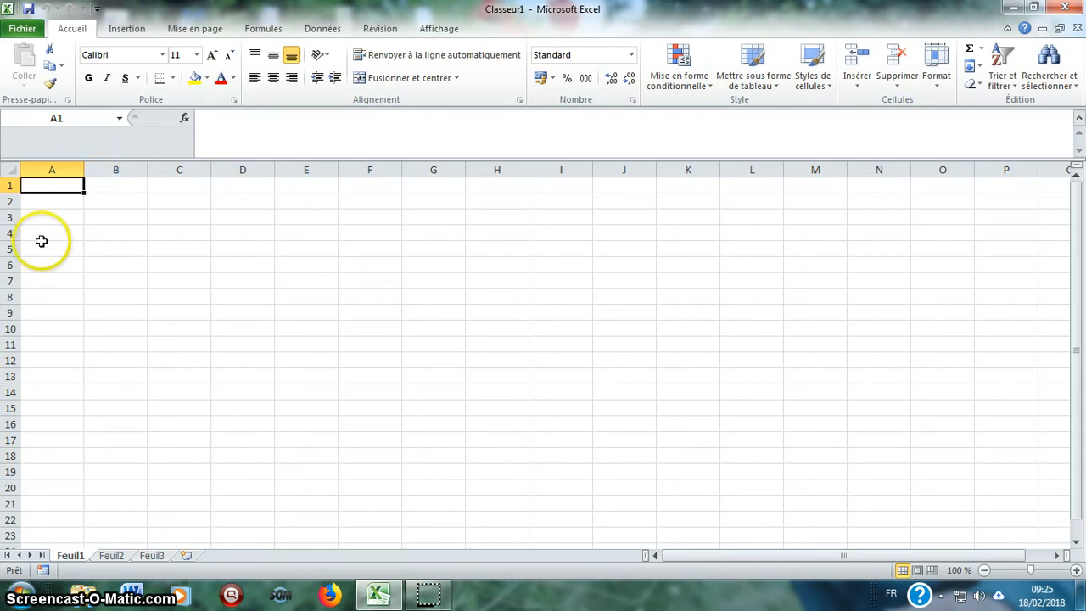
# Enter the value 7 in cell B3.
pyautogui.click(112, 218)
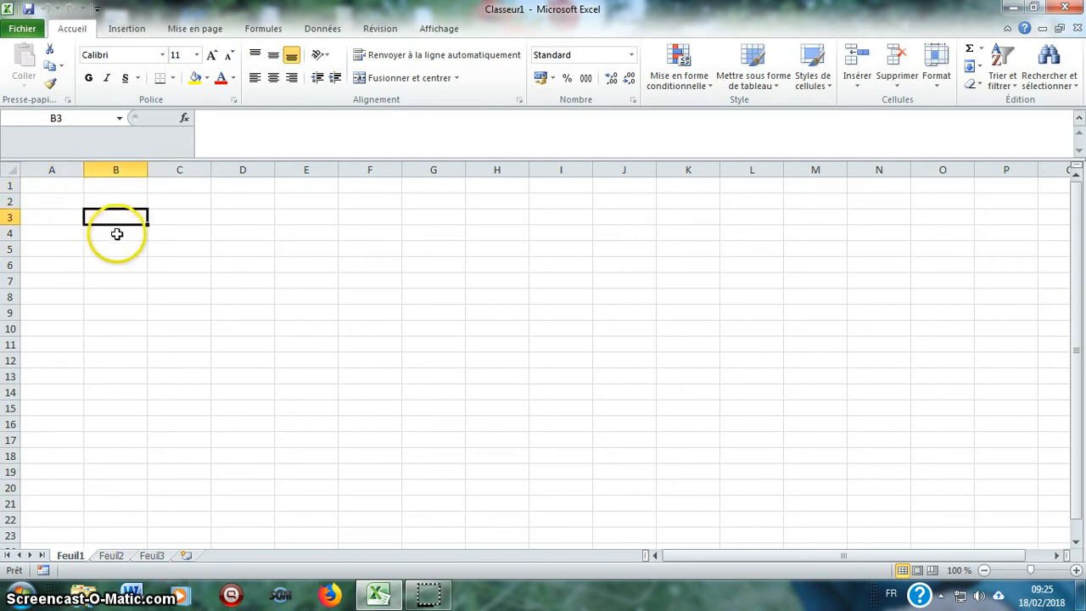
pyautogui.write('7')
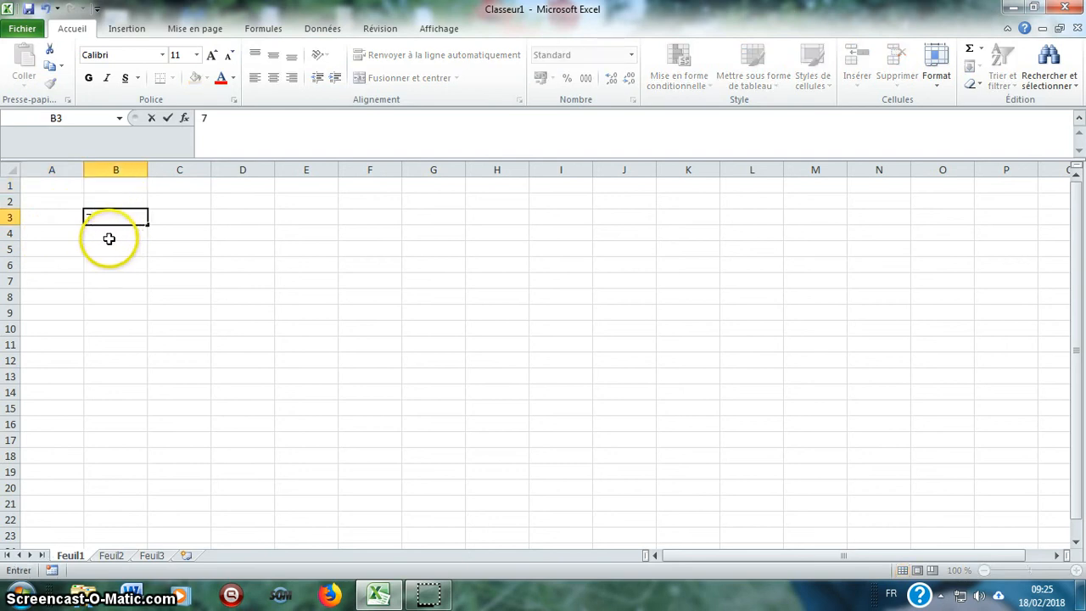
pyautogui.press('Return')
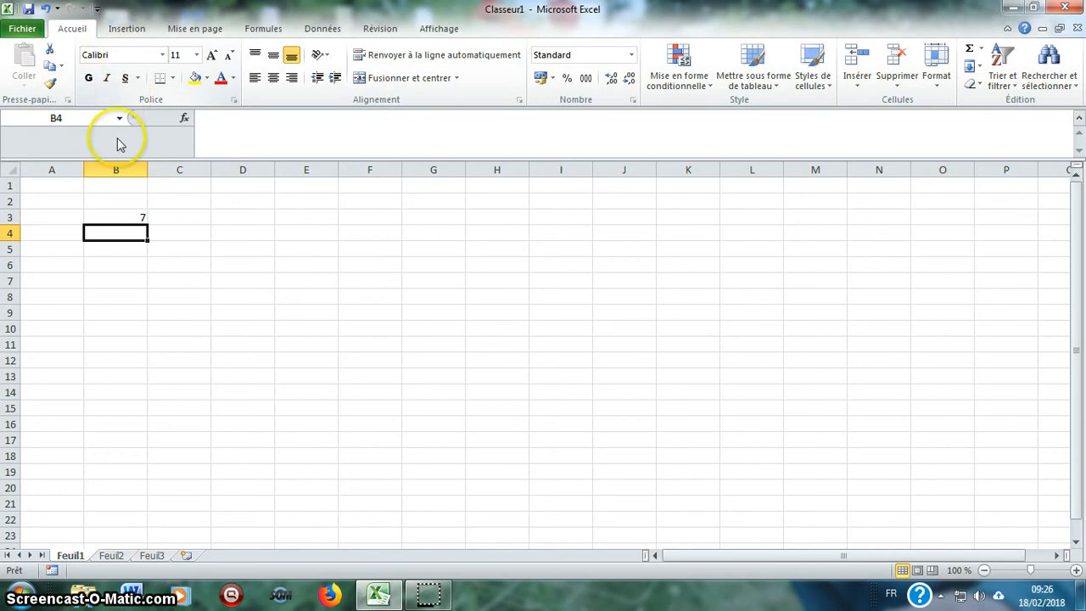
# Select the whole of column B, then the whole of row 4.
pyautogui.click(111, 201)
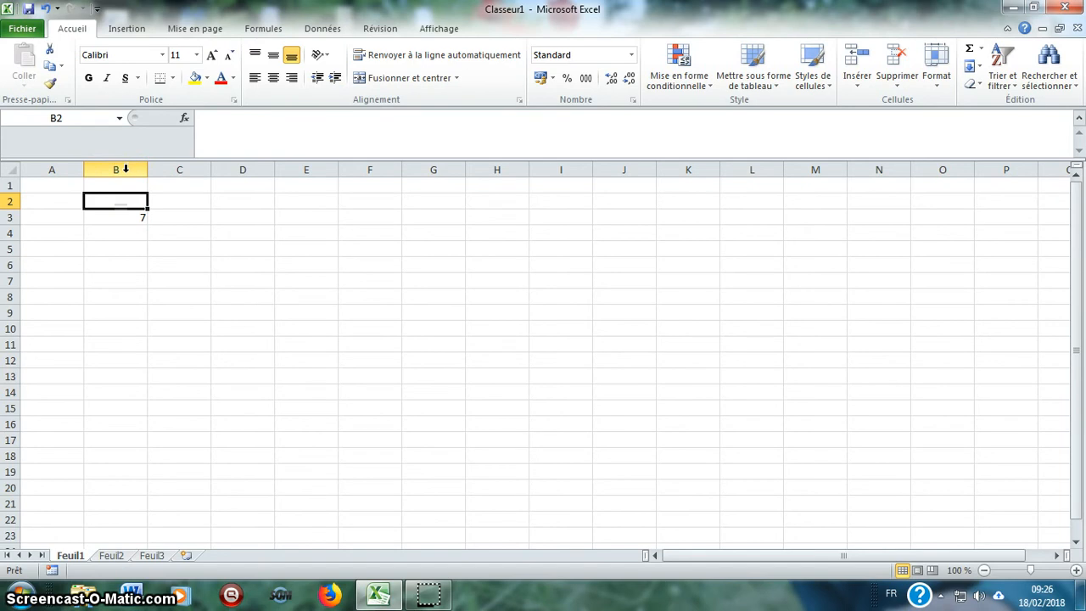
pyautogui.click(125, 169)
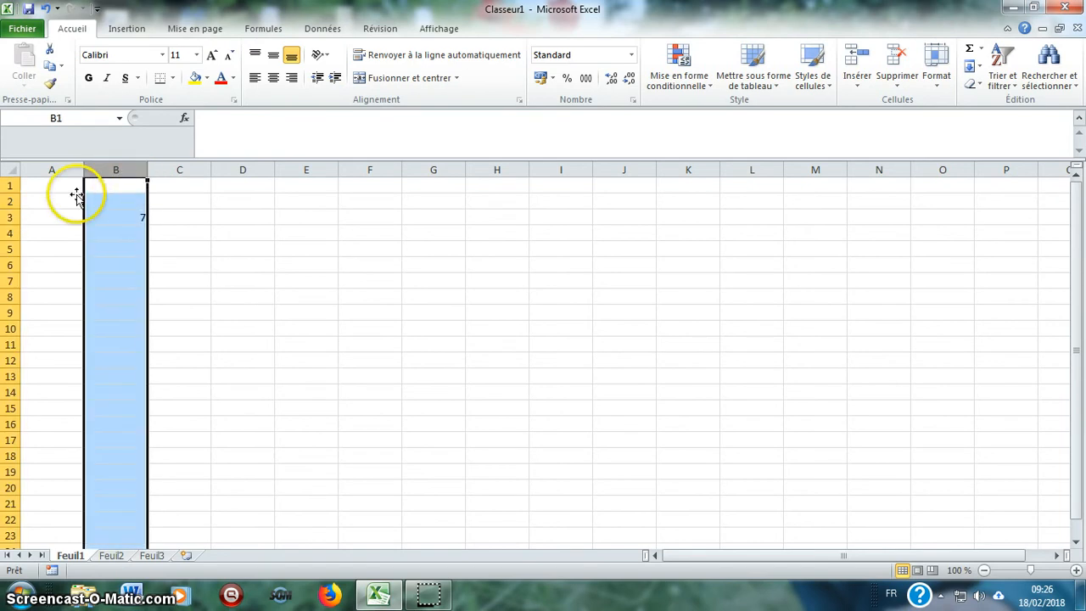
pyautogui.click(11, 233)
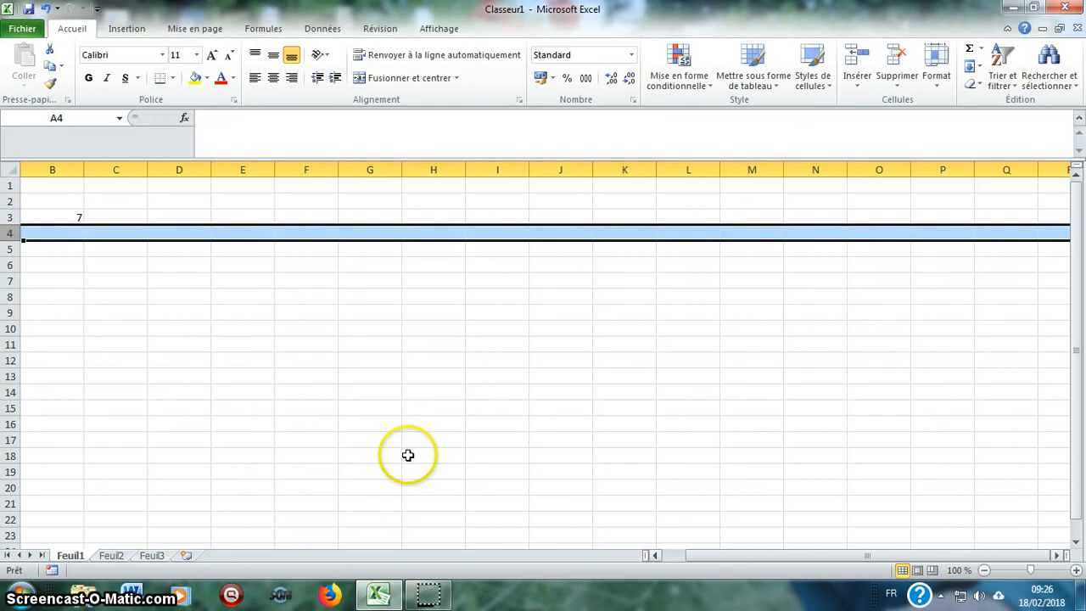
pyautogui.moveTo(772, 560); pyautogui.dragTo(725, 560)
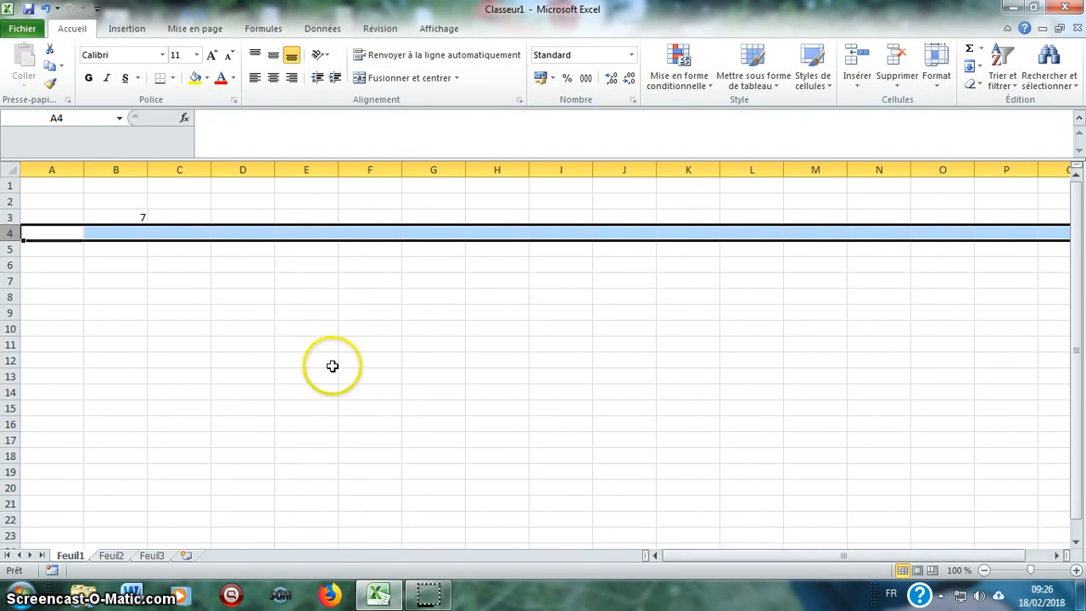
# Starting from cell B3, select the ranges B3:B12, B3:E3 and B3:E14 in turn.
pyautogui.click(110, 217)
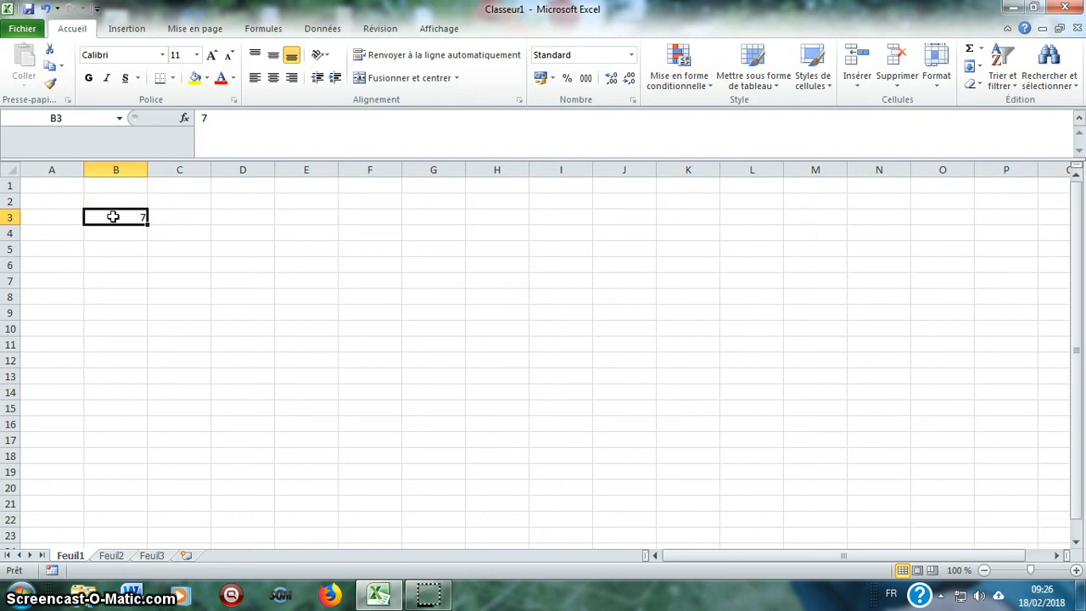
pyautogui.moveTo(113, 217); pyautogui.dragTo(114, 360)
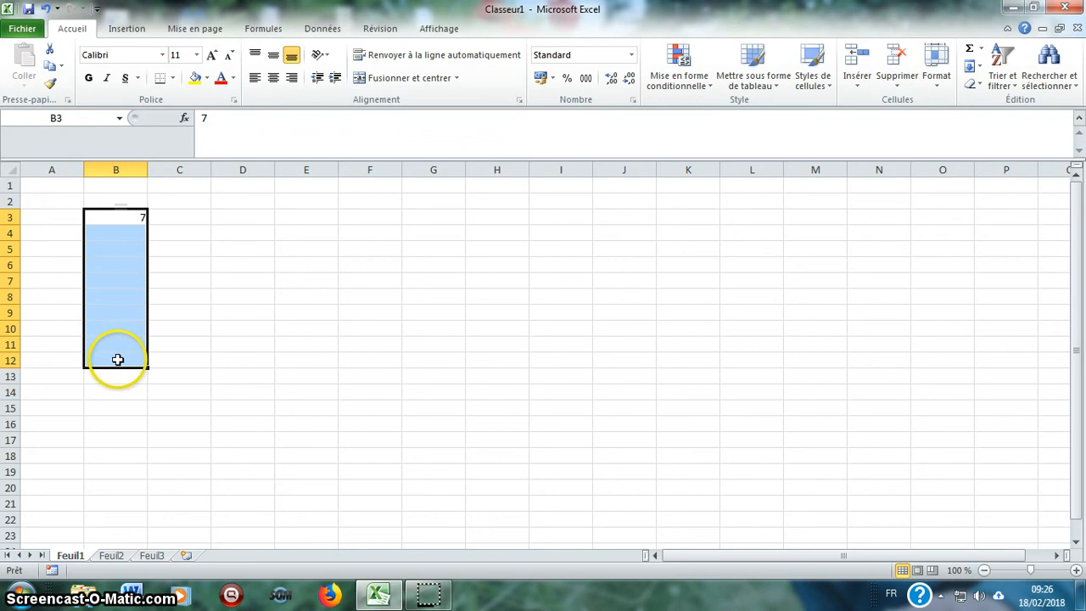
pyautogui.moveTo(119, 217); pyautogui.dragTo(279, 215)
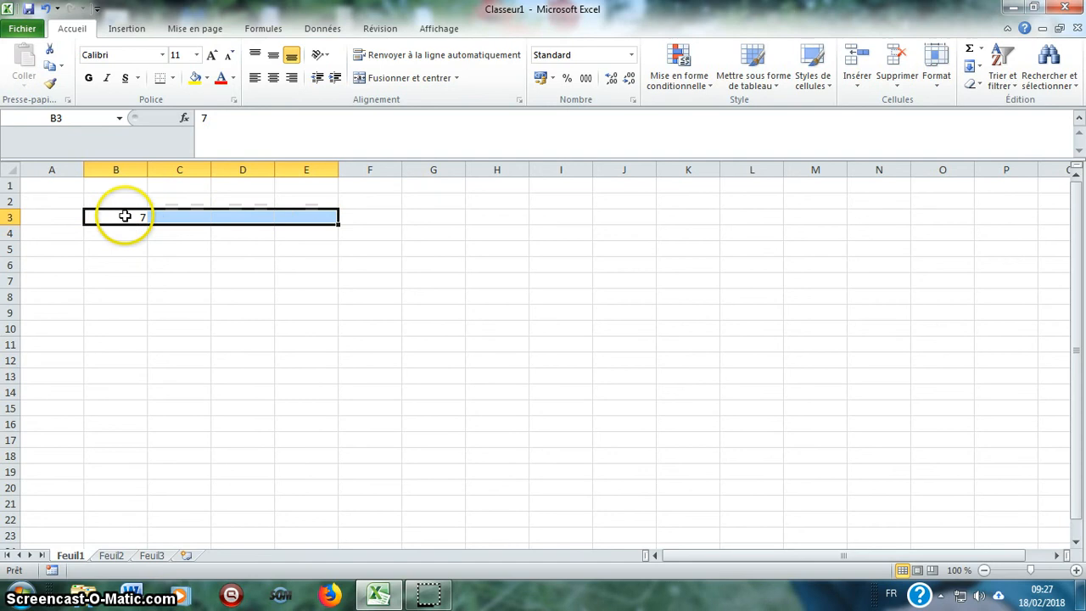
pyautogui.moveTo(124, 216); pyautogui.dragTo(282, 396)
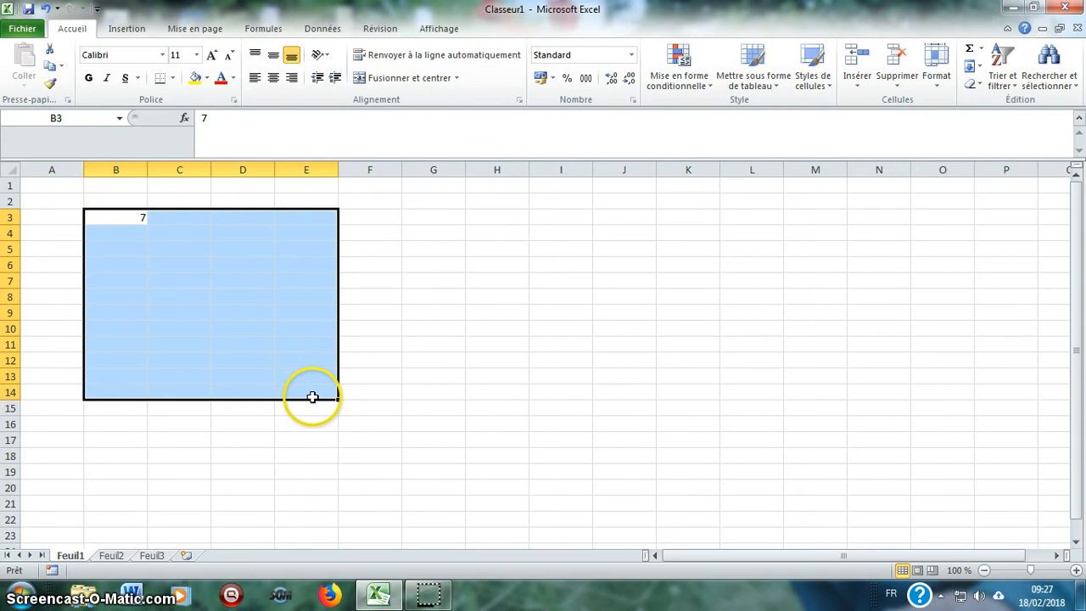
# Move the value 7 from cell B3 up to cell B2.
pyautogui.click(114, 215)
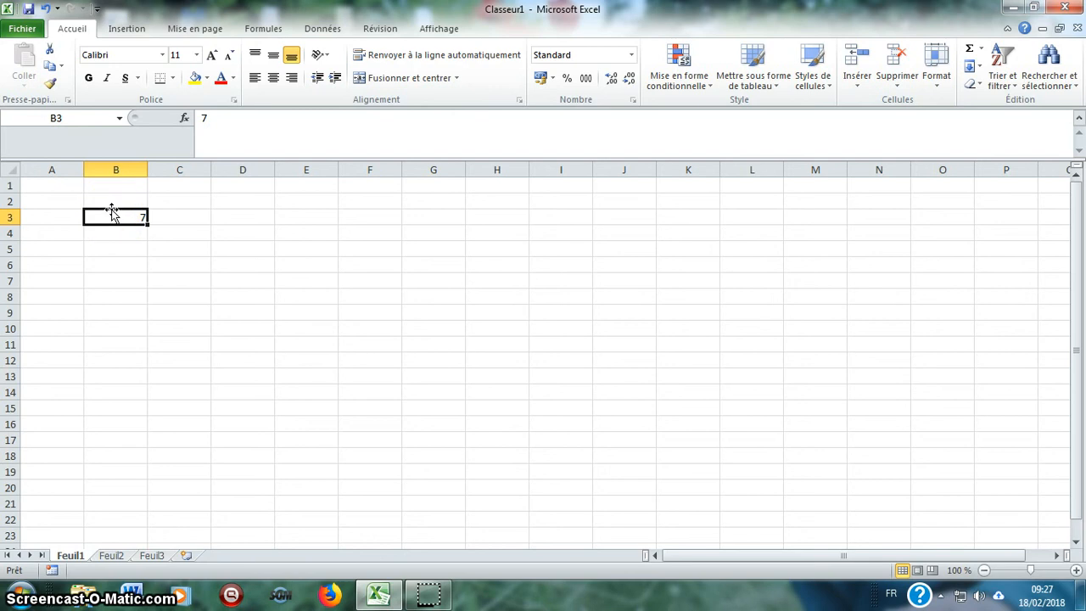
pyautogui.moveTo(112, 210); pyautogui.dragTo(114, 214)
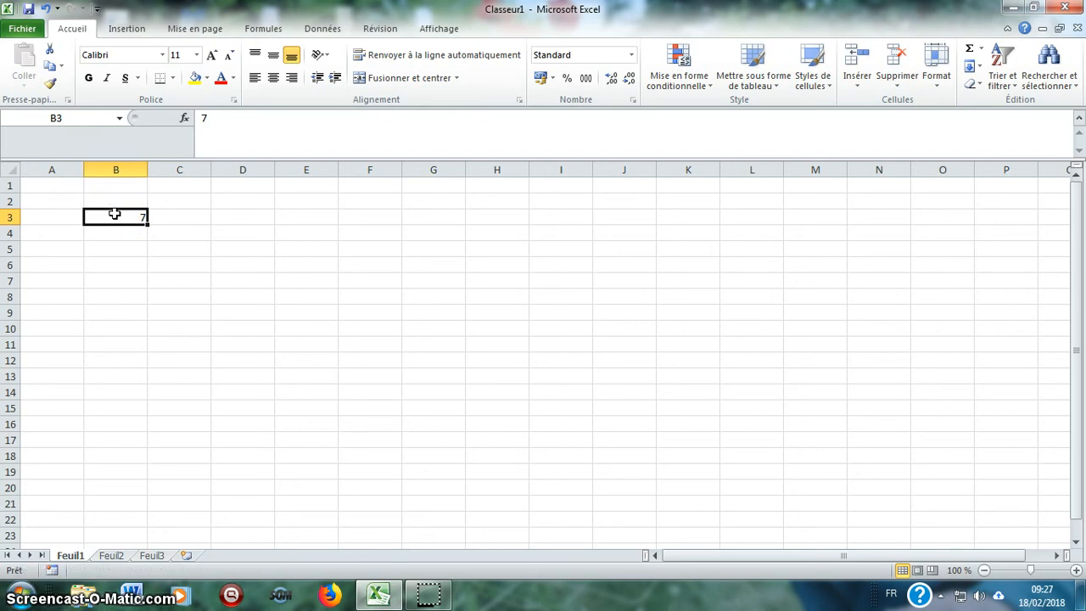
pyautogui.click(113, 209)
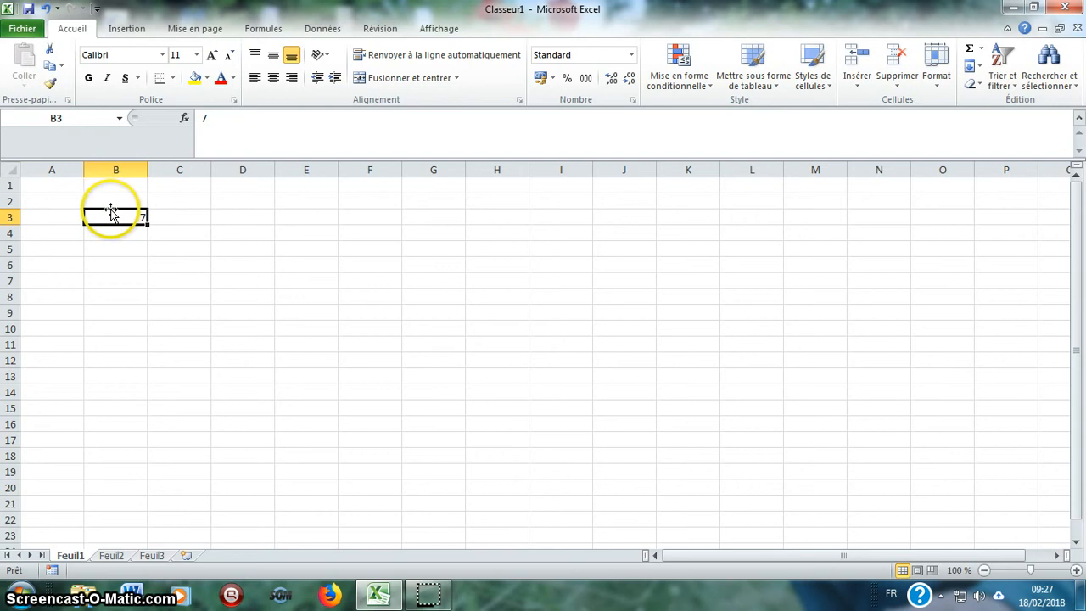
pyautogui.moveTo(112, 209); pyautogui.dragTo(112, 201)
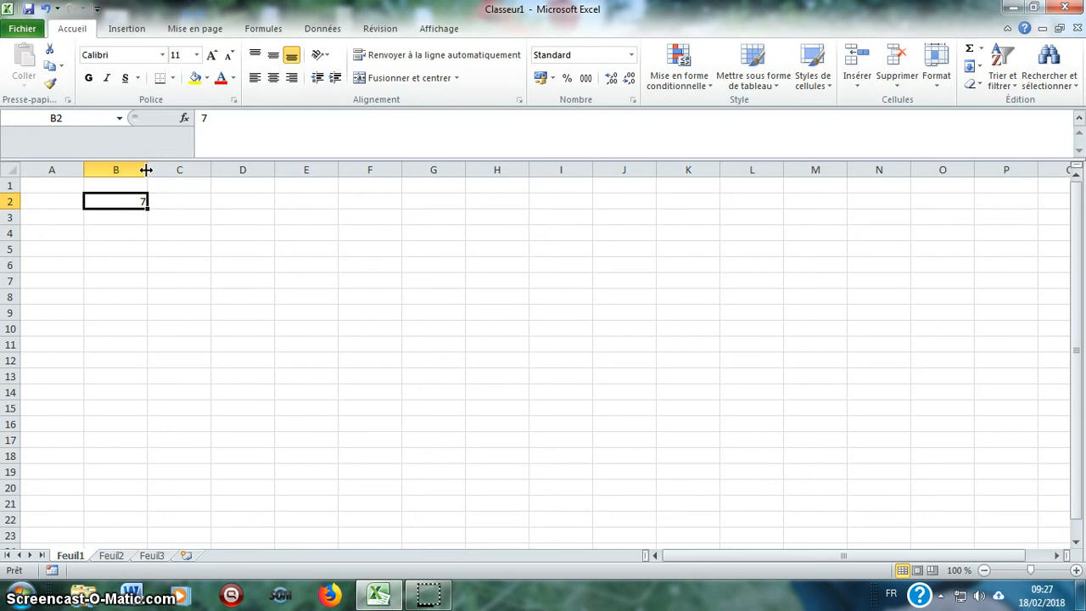
# Widen column B slightly and make row 2 a little taller.
pyautogui.moveTo(147, 170); pyautogui.dragTo(175, 171)
pyautogui.moveTo(14, 207)
pyautogui.mouseDown()
pyautogui.moveTo(10, 244)
pyautogui.moveTo(11, 214)
pyautogui.mouseUp()
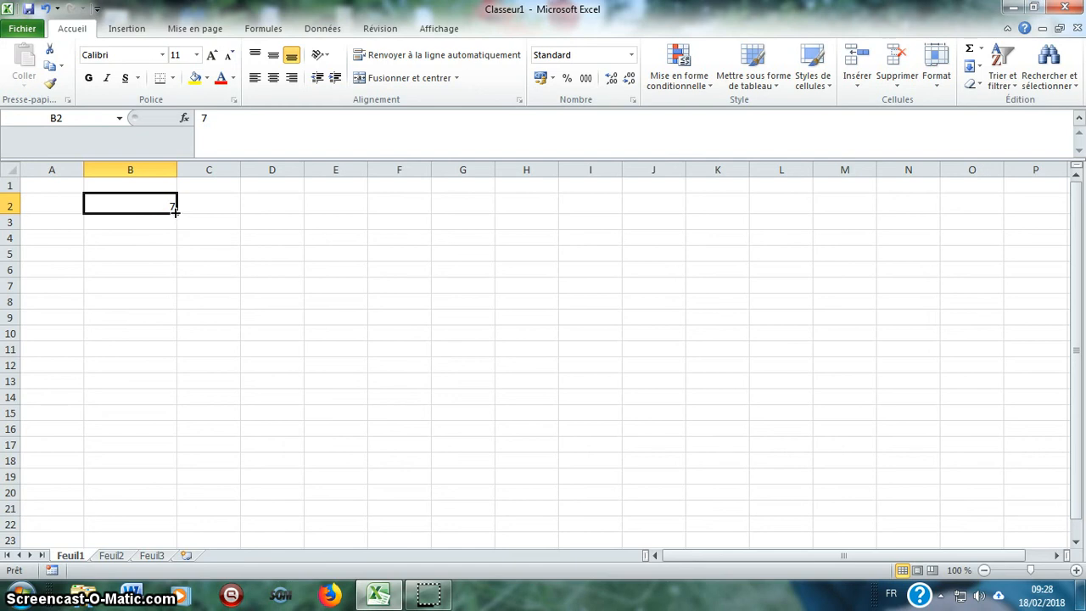
# Fill the 7 in B2 down to B22, and copy it up into B1 and across into C1:C2.
pyautogui.moveTo(175, 210); pyautogui.dragTo(147, 526)
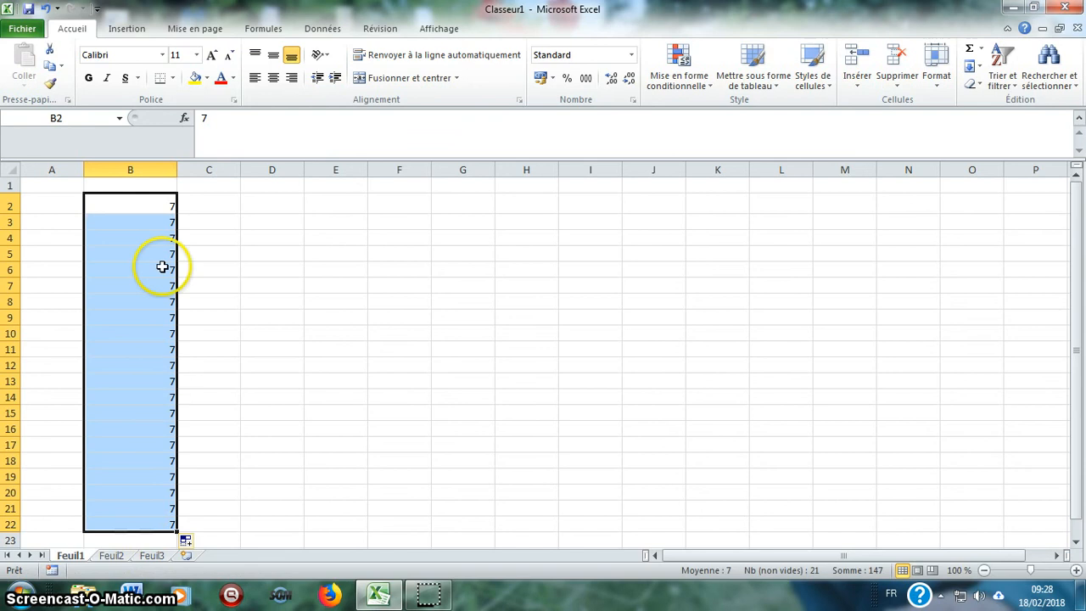
pyautogui.click(172, 210)
pyautogui.moveTo(172, 210); pyautogui.dragTo(229, 210)
pyautogui.click(226, 187)
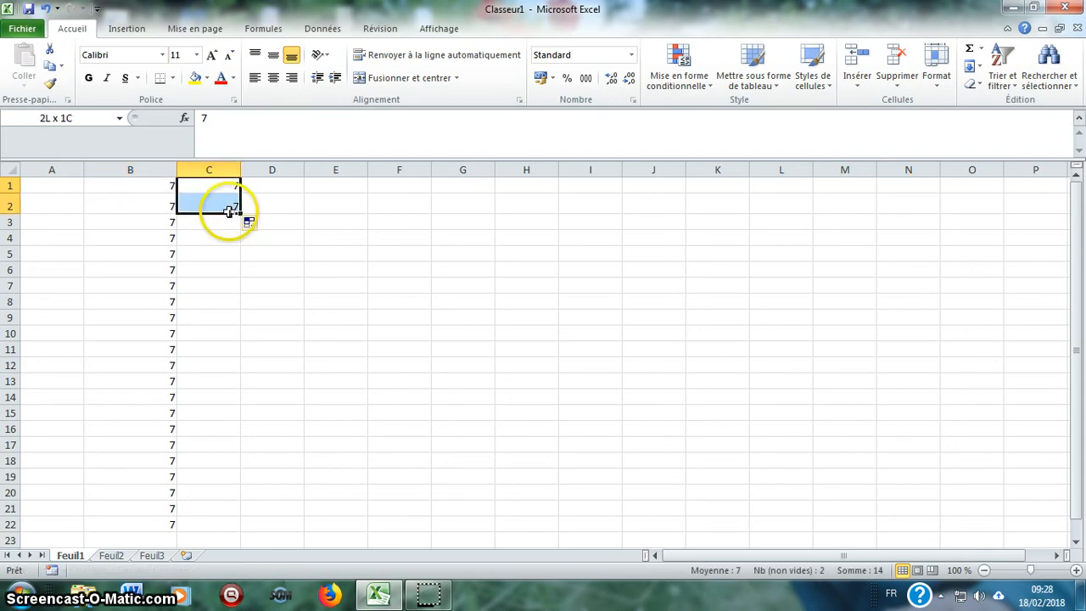
# Clear the values in C1:C2 and narrow column B.
pyautogui.press('Delete')
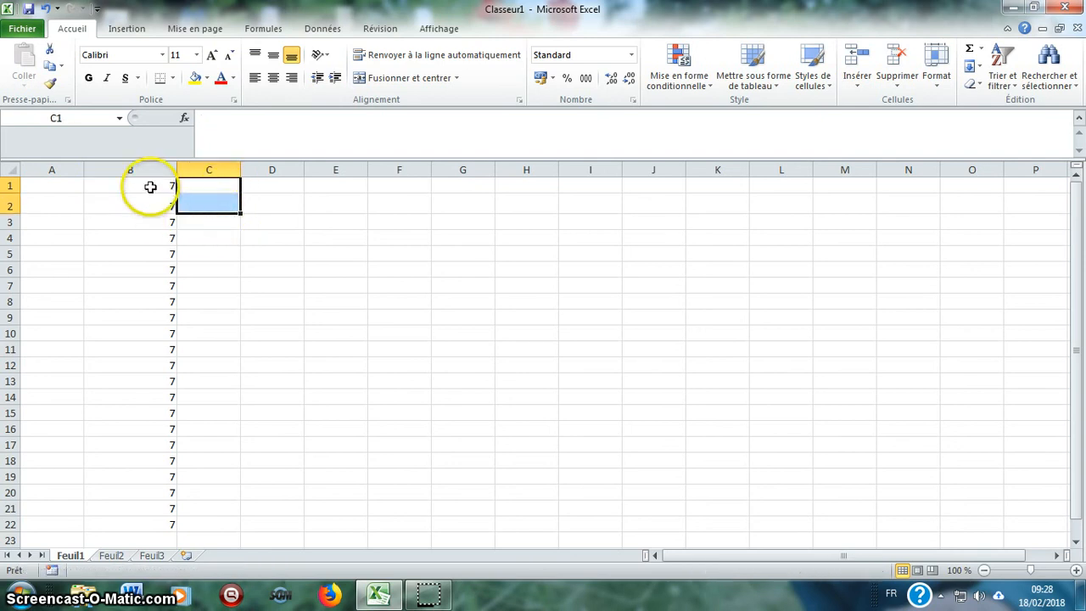
pyautogui.click(150, 187)
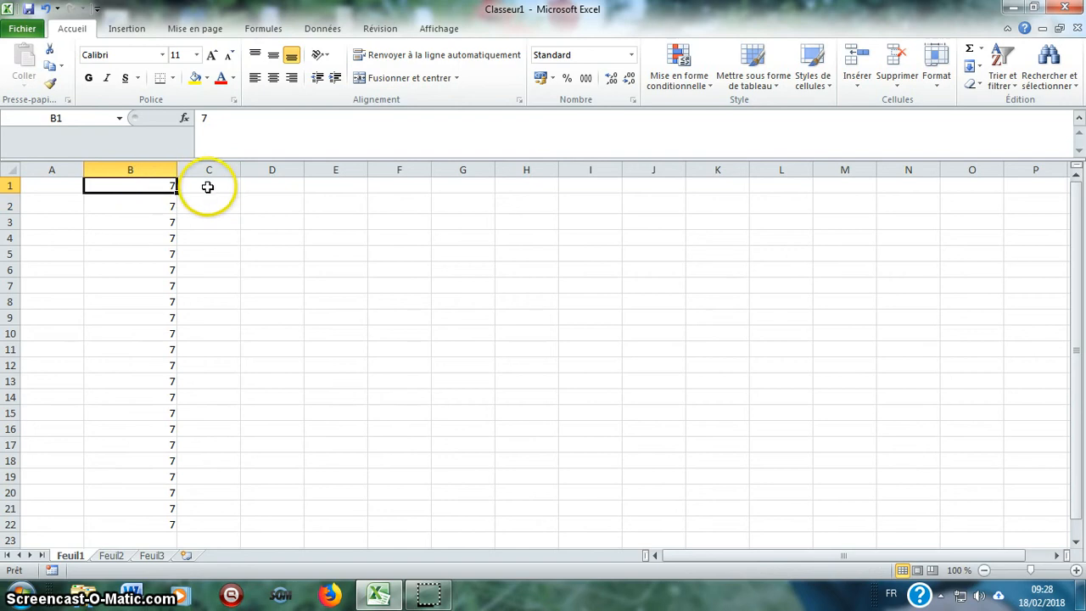
pyautogui.moveTo(176, 170); pyautogui.dragTo(156, 170)
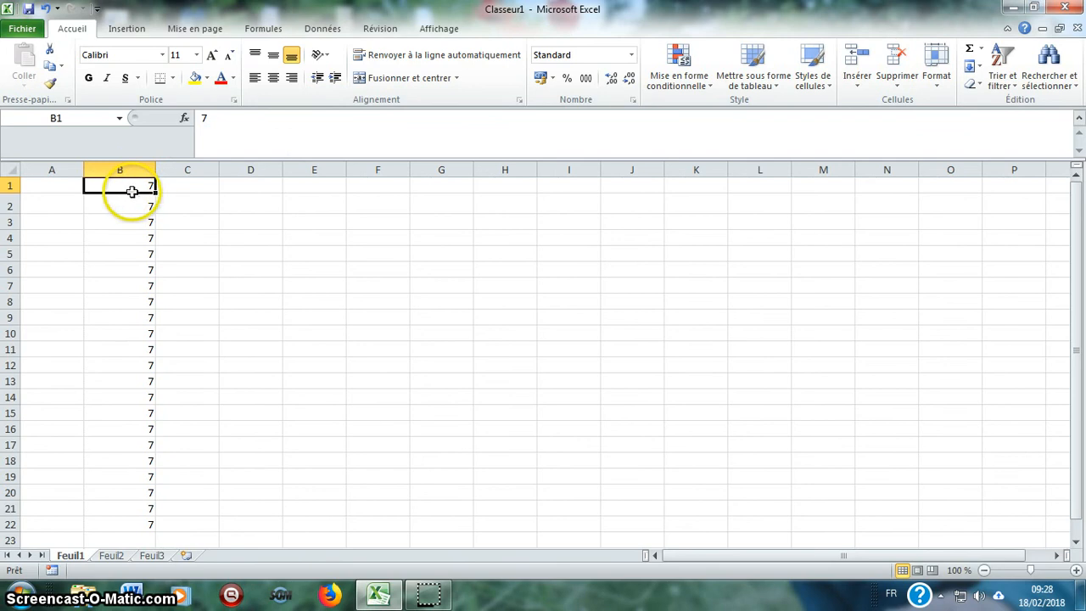
# Enter a multiplication sign as the letter x in cell C1.
pyautogui.click(173, 183)
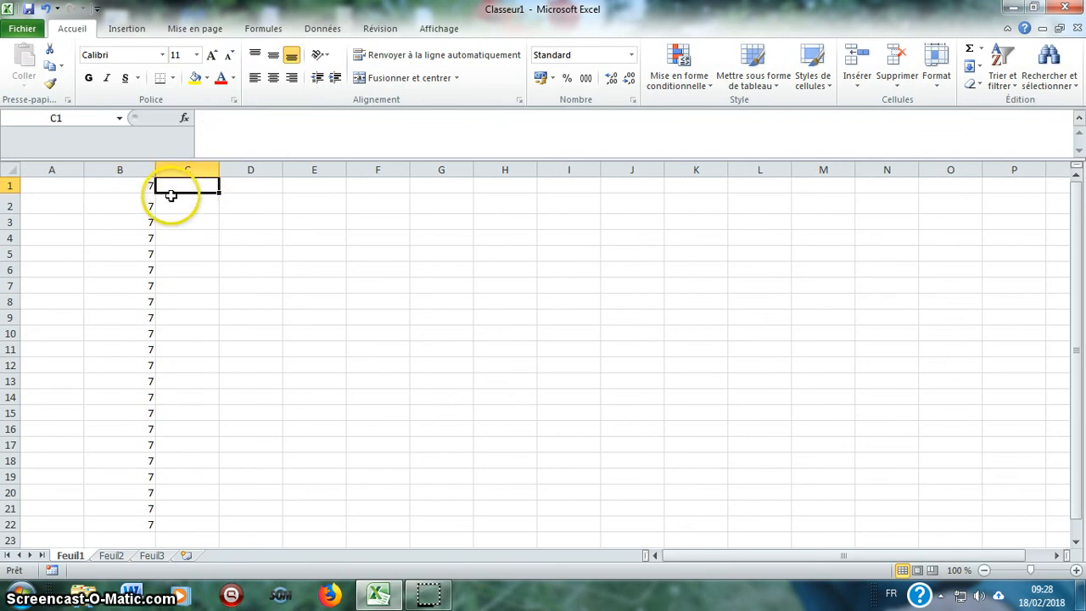
pyautogui.write('x')
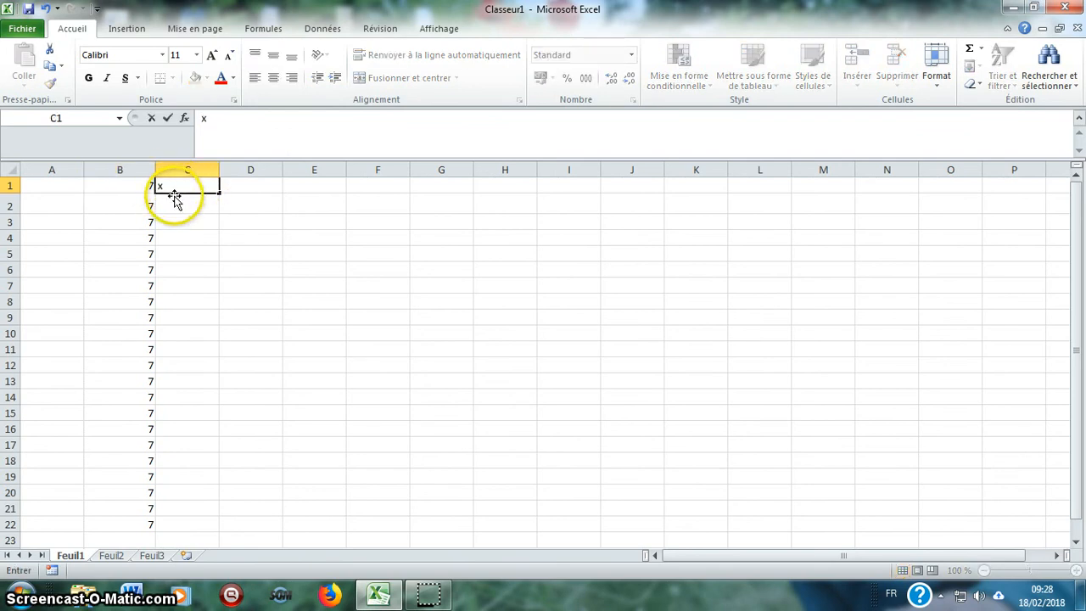
pyautogui.press('Return')
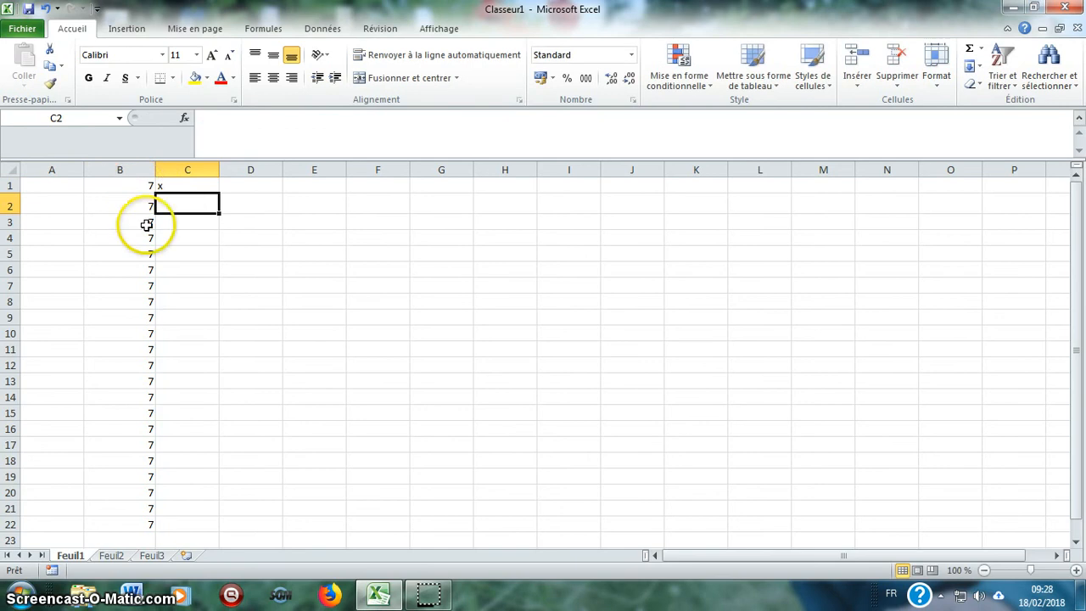
# Center the range B1:C22 horizontally and vertically, then fill the x in C1 down to C22.
pyautogui.moveTo(146, 185); pyautogui.dragTo(165, 525)
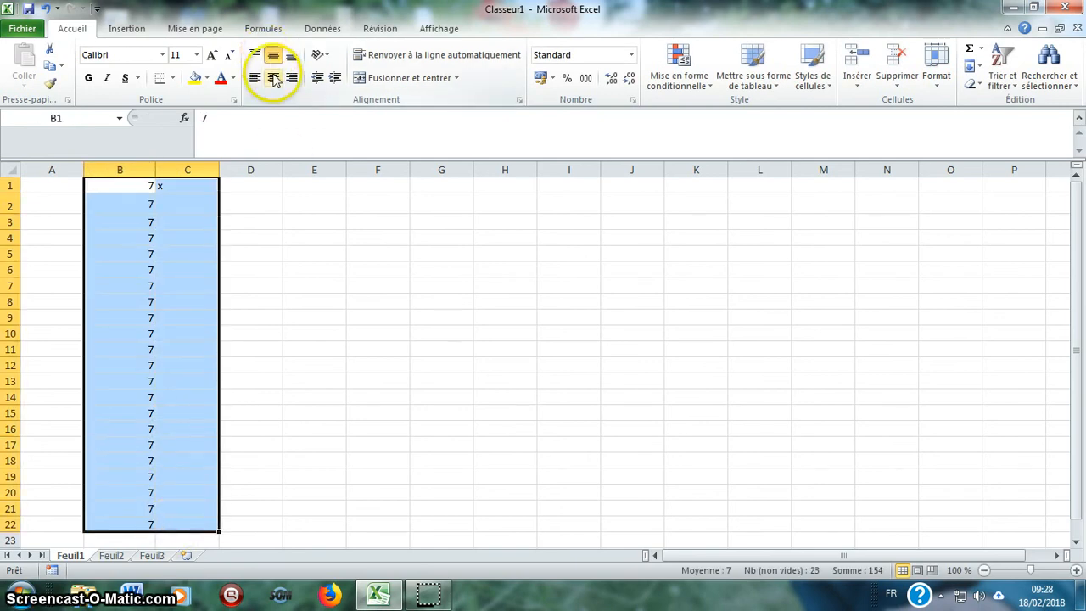
pyautogui.click(273, 77)
pyautogui.click(188, 183)
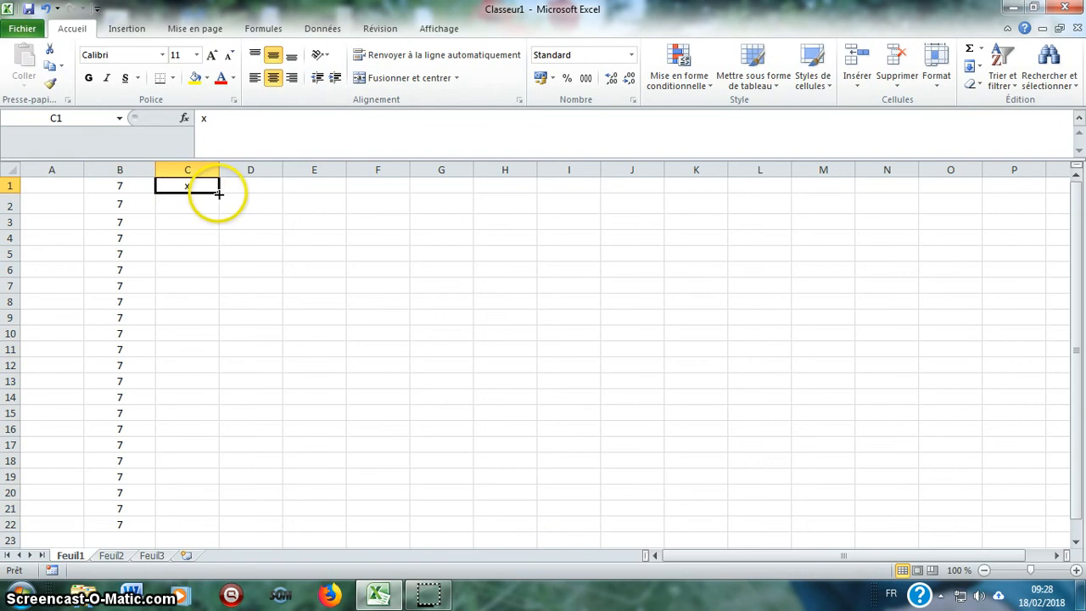
pyautogui.moveTo(219, 193); pyautogui.dragTo(189, 524)
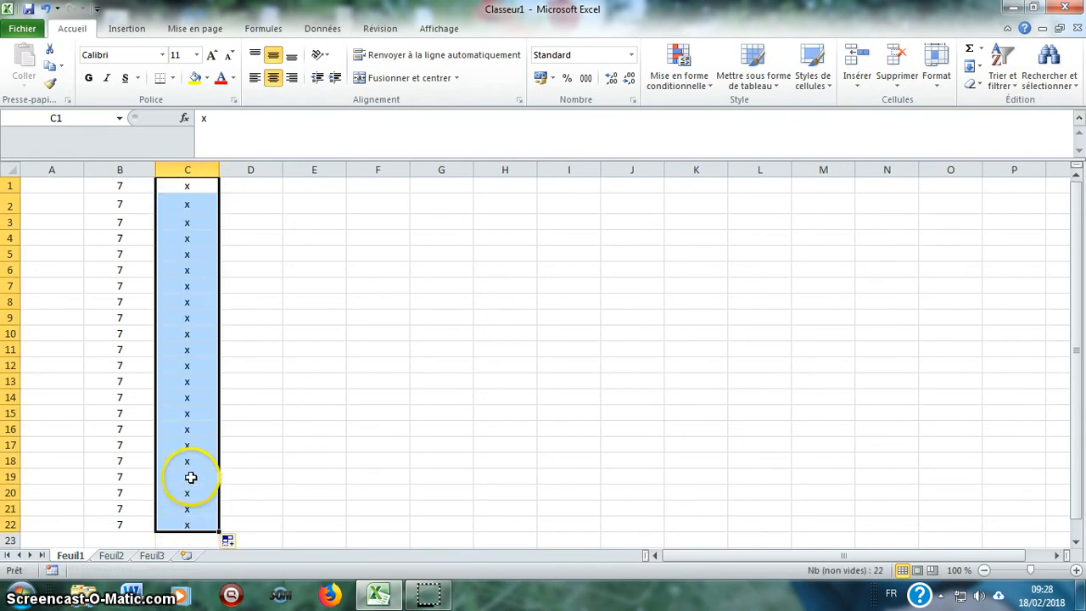
# Enter the numbers 1, 2 and 3 in cells D1, D2 and D3.
pyautogui.click(262, 185)
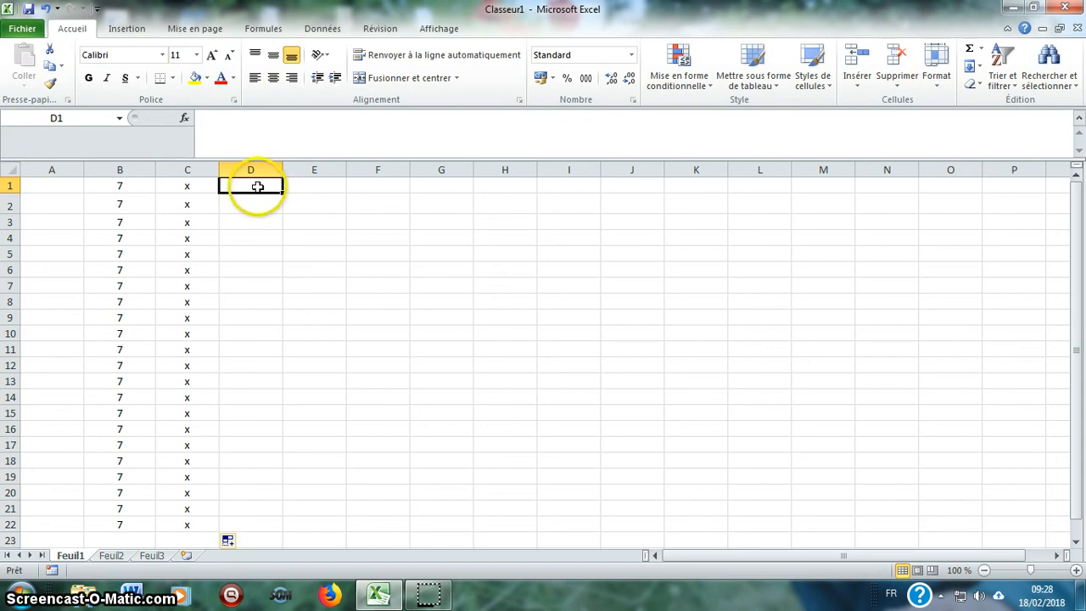
pyautogui.write('1')
pyautogui.click(254, 201)
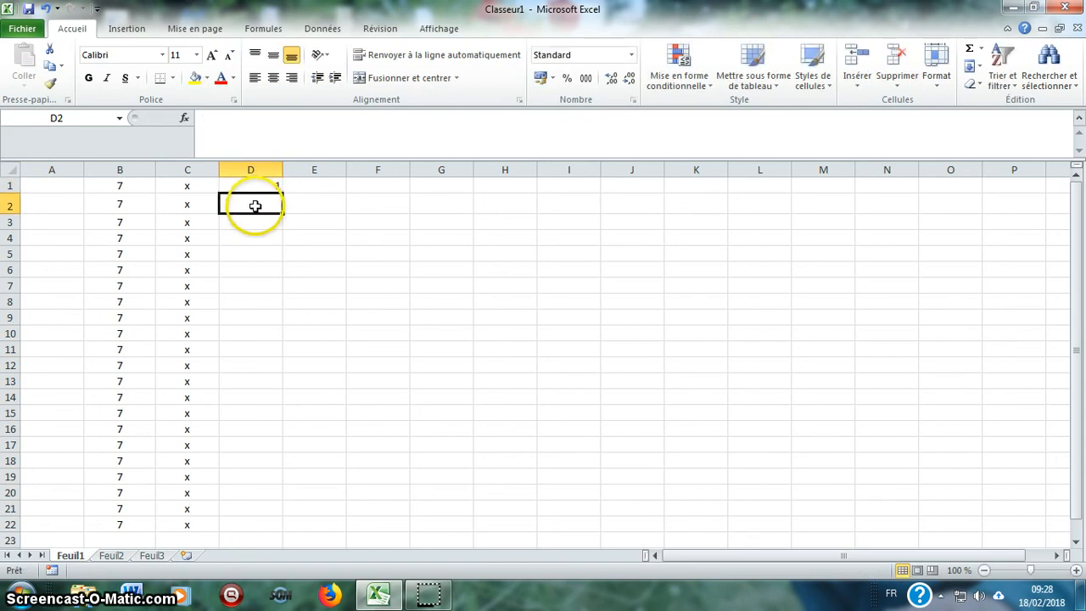
pyautogui.write('2')
pyautogui.click(249, 222)
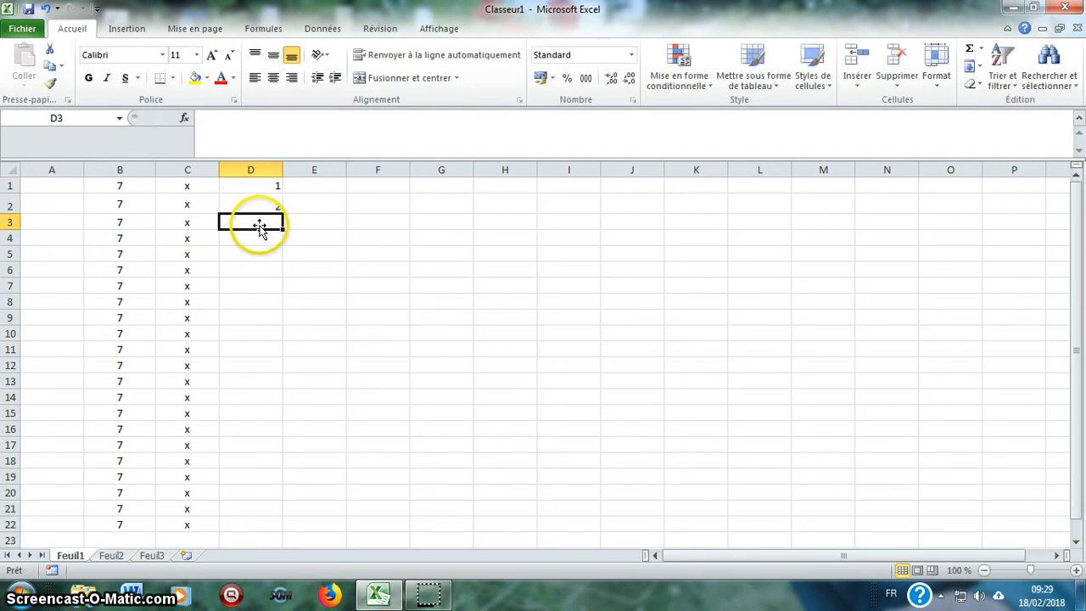
pyautogui.click(257, 222)
pyautogui.write('3')
pyautogui.press('Return')
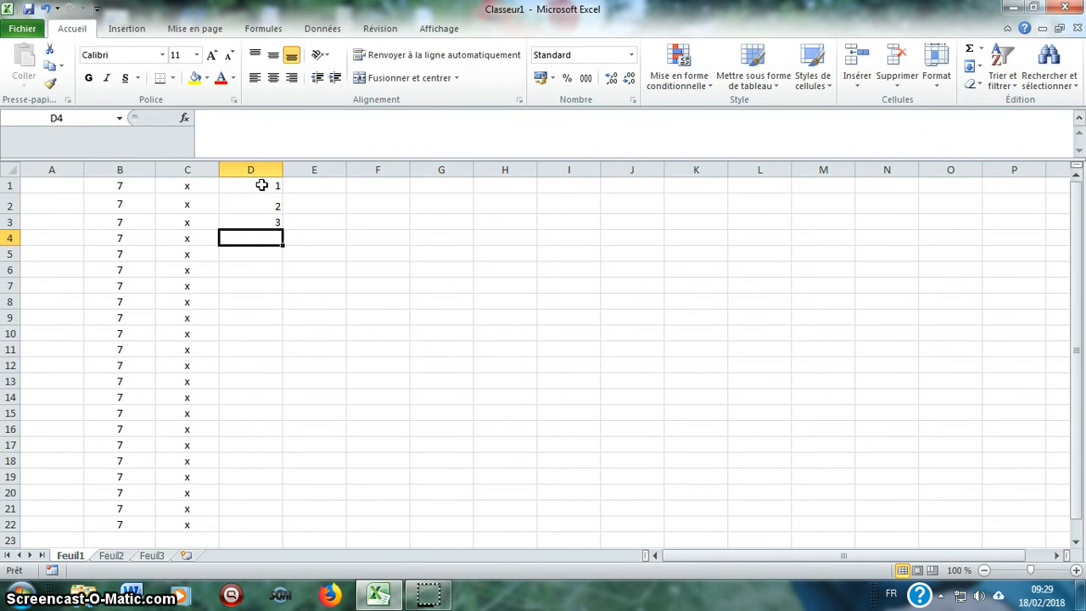
# Extend the number series in D1:D3 down to cell D22.
pyautogui.click(261, 185)
pyautogui.moveTo(261, 184); pyautogui.dragTo(264, 227)
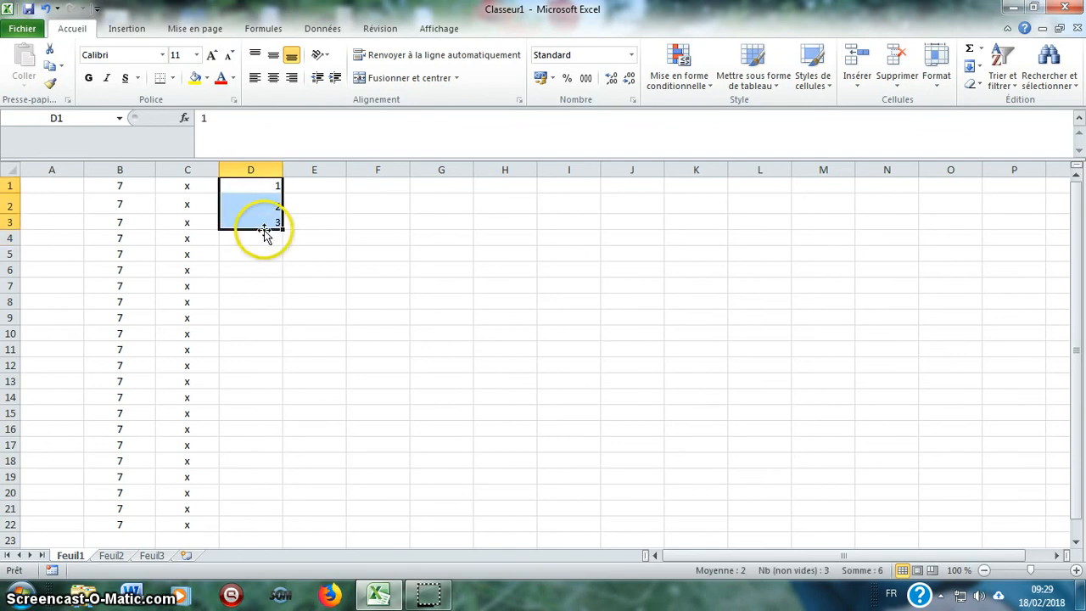
pyautogui.click(249, 186)
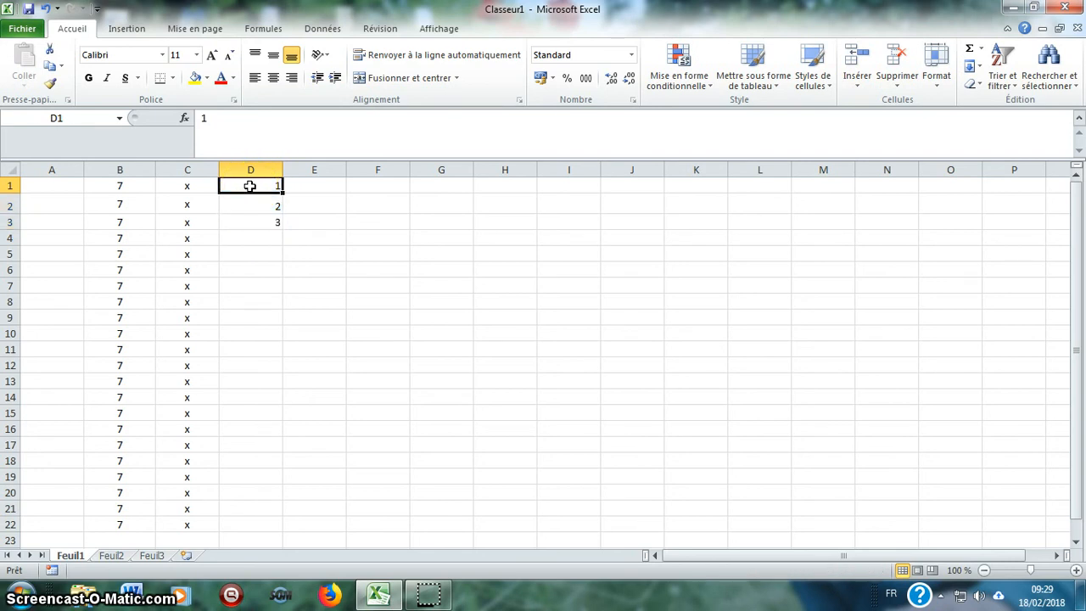
pyautogui.moveTo(249, 186); pyautogui.dragTo(249, 204)
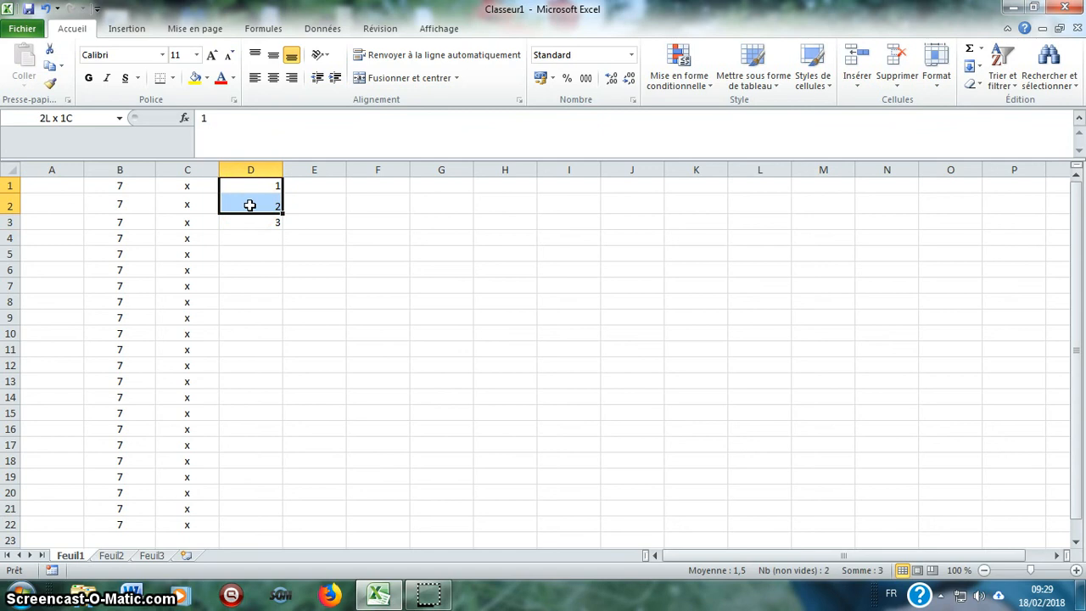
pyautogui.keyDown('shift'); pyautogui.click(249, 220); pyautogui.keyUp('shift')
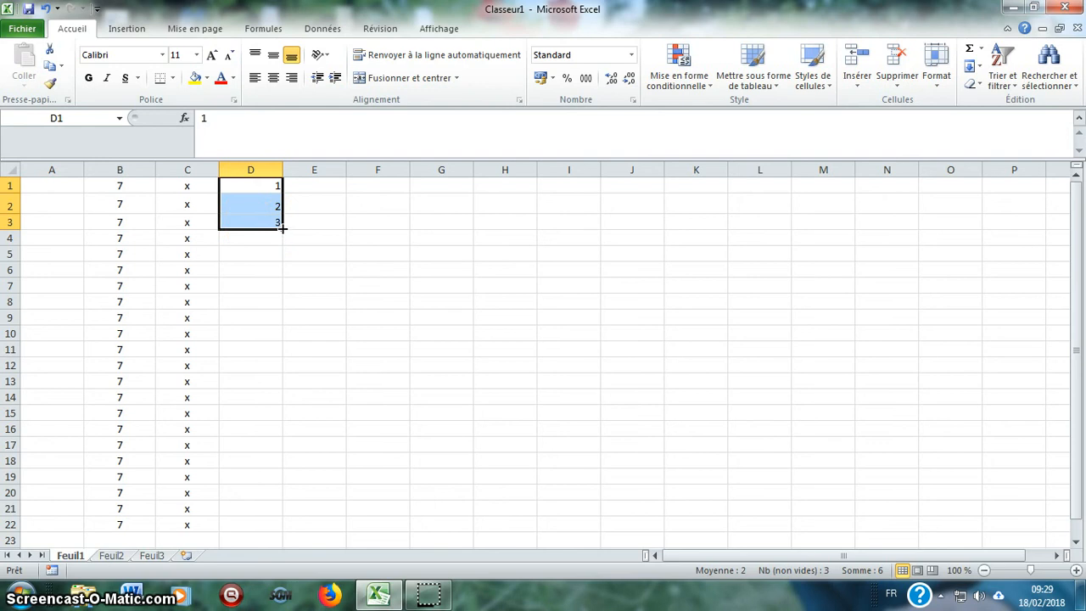
pyautogui.moveTo(282, 228); pyautogui.dragTo(264, 526)
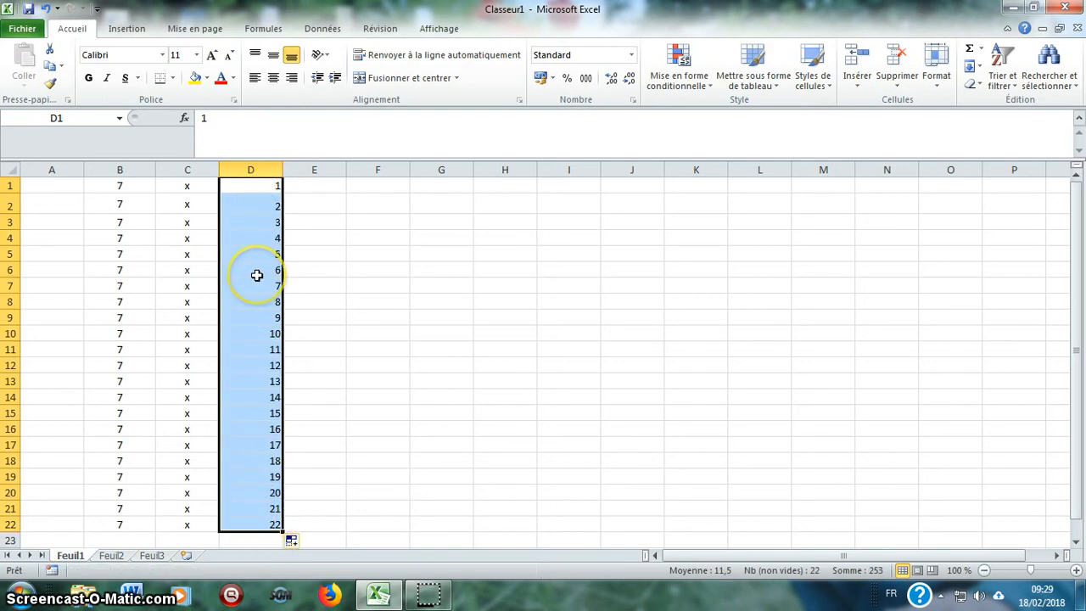
# Enter 9+5 in cell F1 without an equals sign.
pyautogui.click(331, 188)
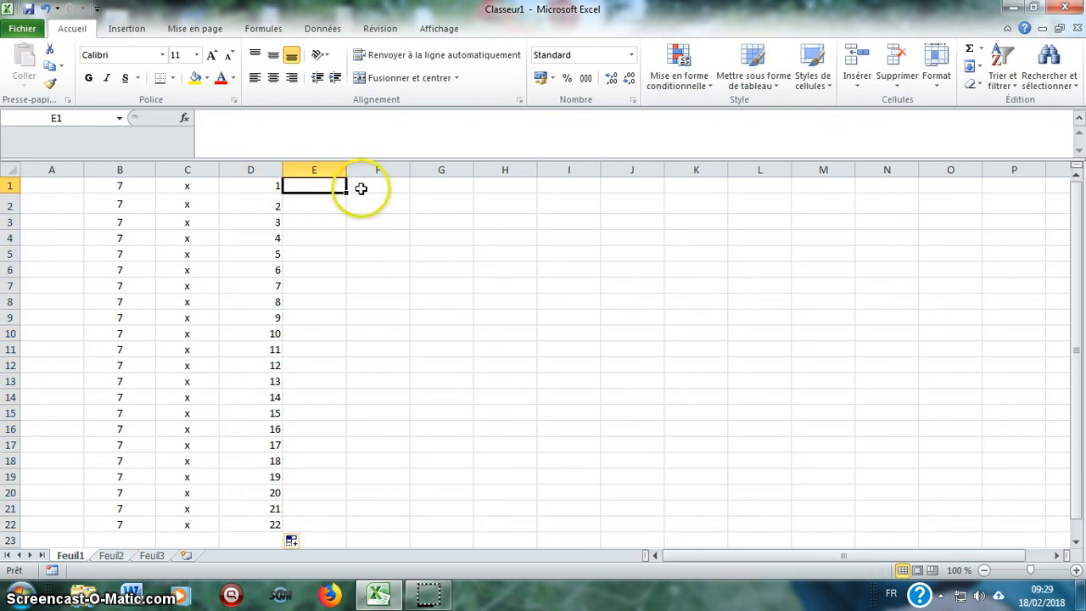
pyautogui.click(365, 189)
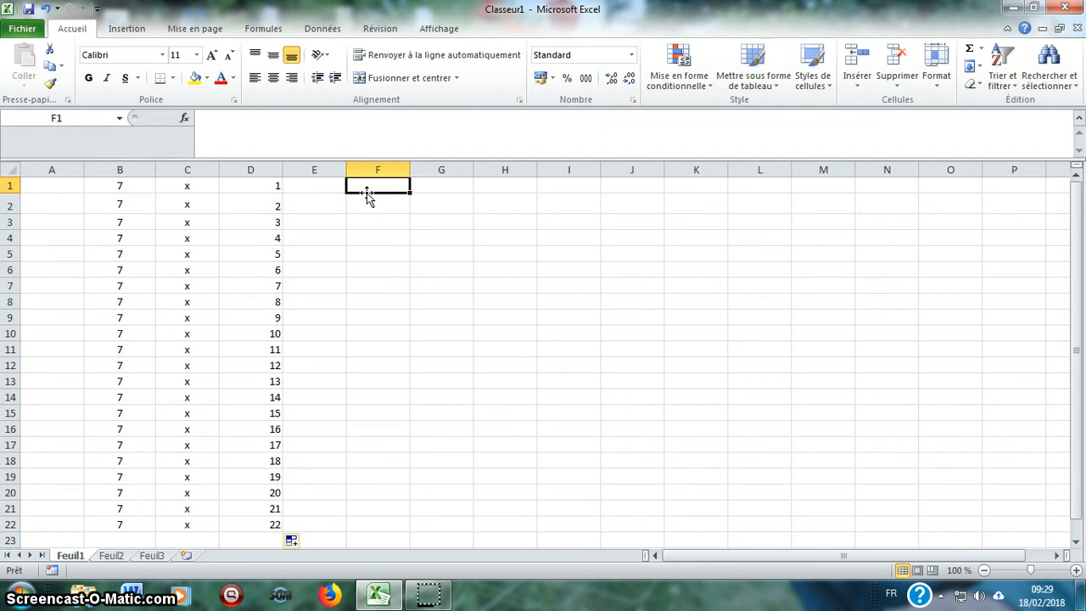
pyautogui.click(365, 194)
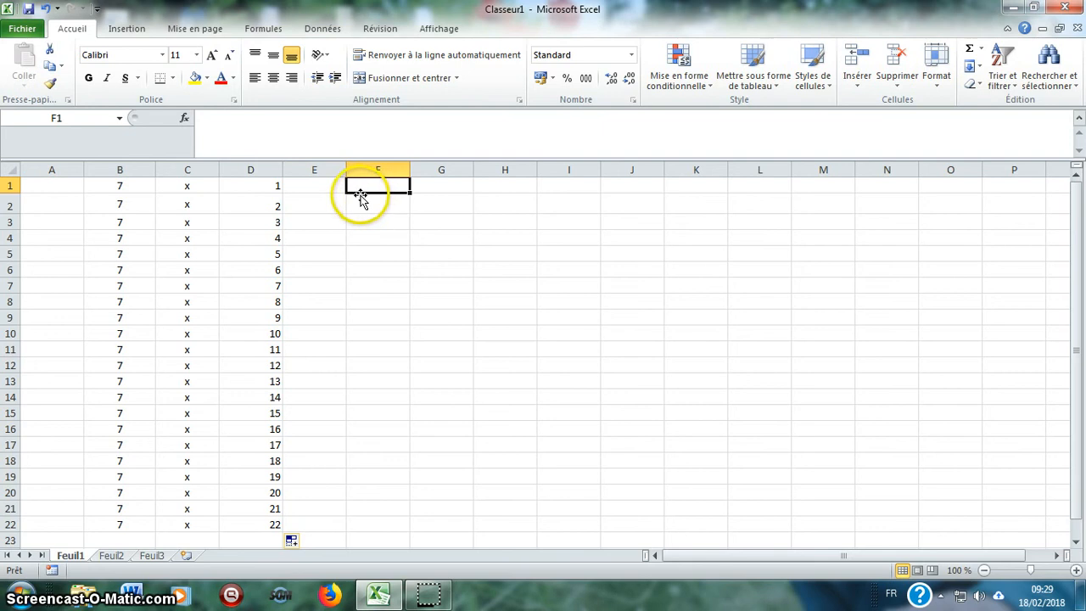
pyautogui.write('9+5')
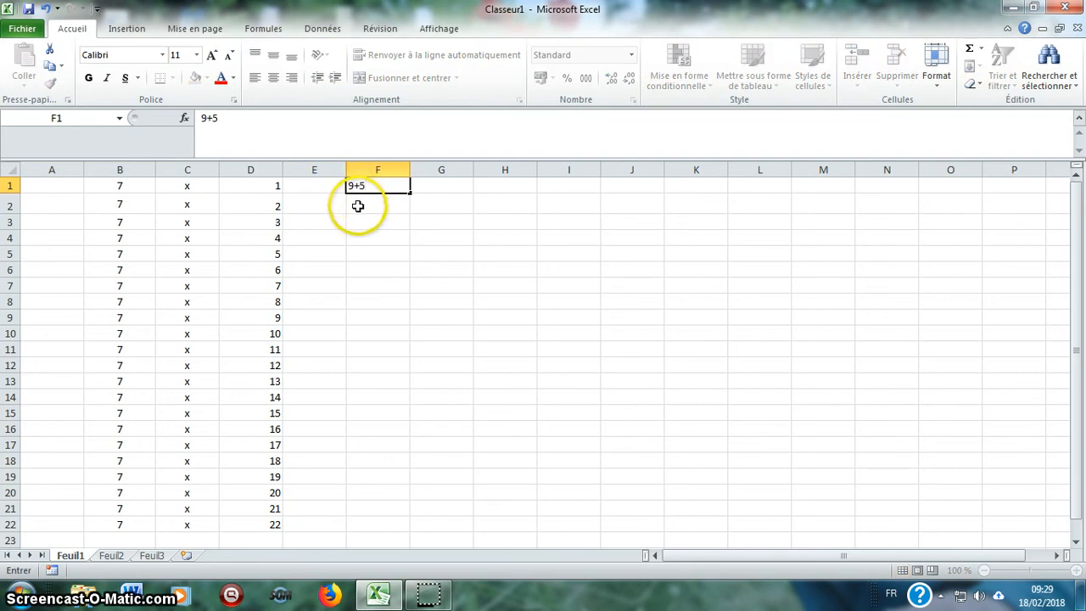
pyautogui.click(358, 206)
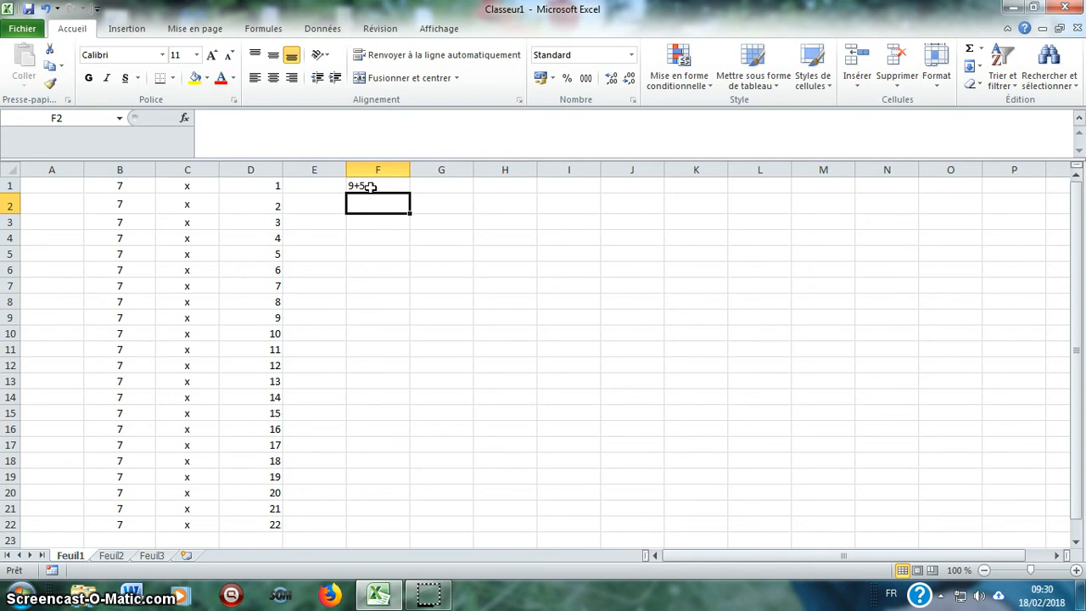
# Turn the entry in F1 into the formula =9+5, then clear the cell.
pyautogui.click(371, 187)
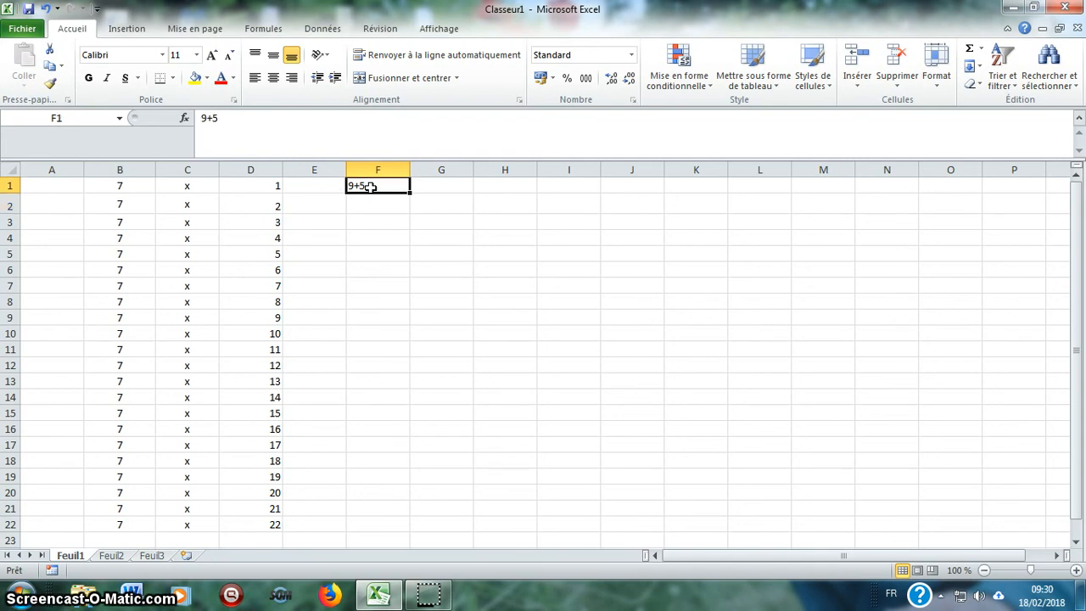
pyautogui.click(254, 123)
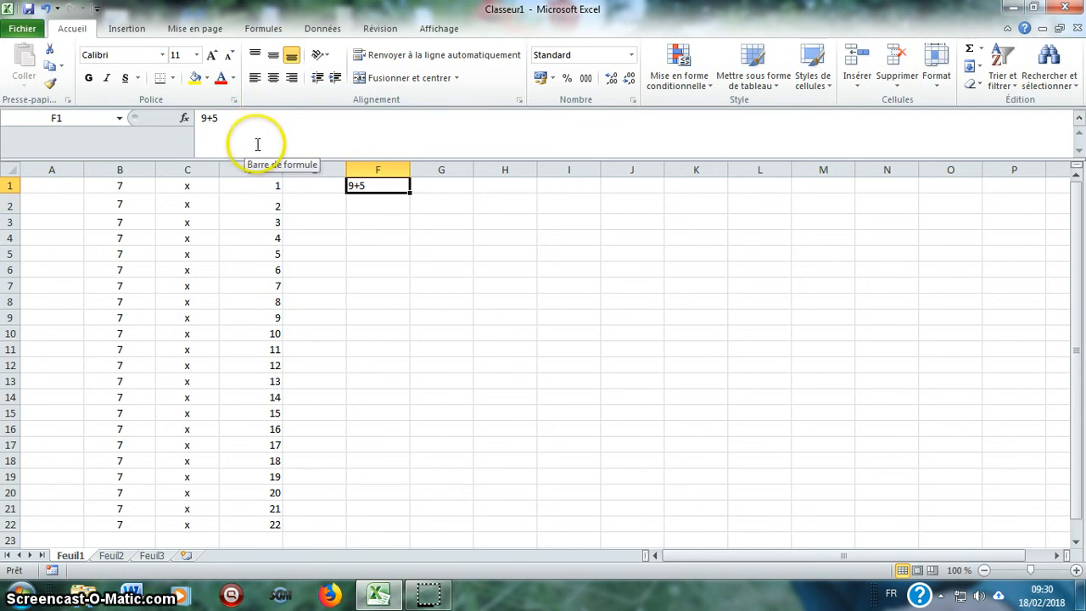
pyautogui.click(203, 118)
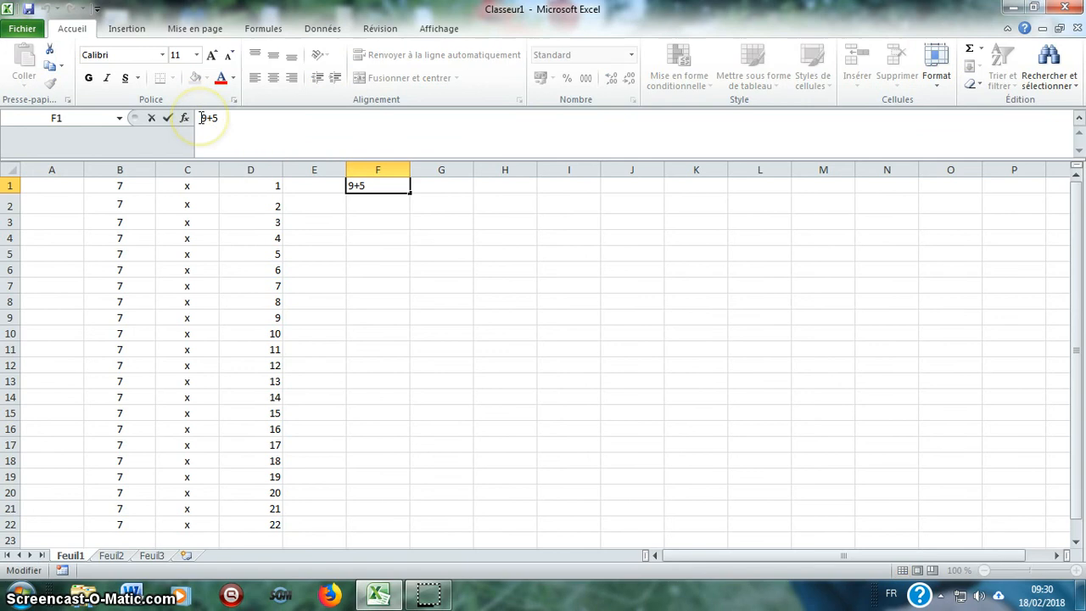
pyautogui.click(203, 120)
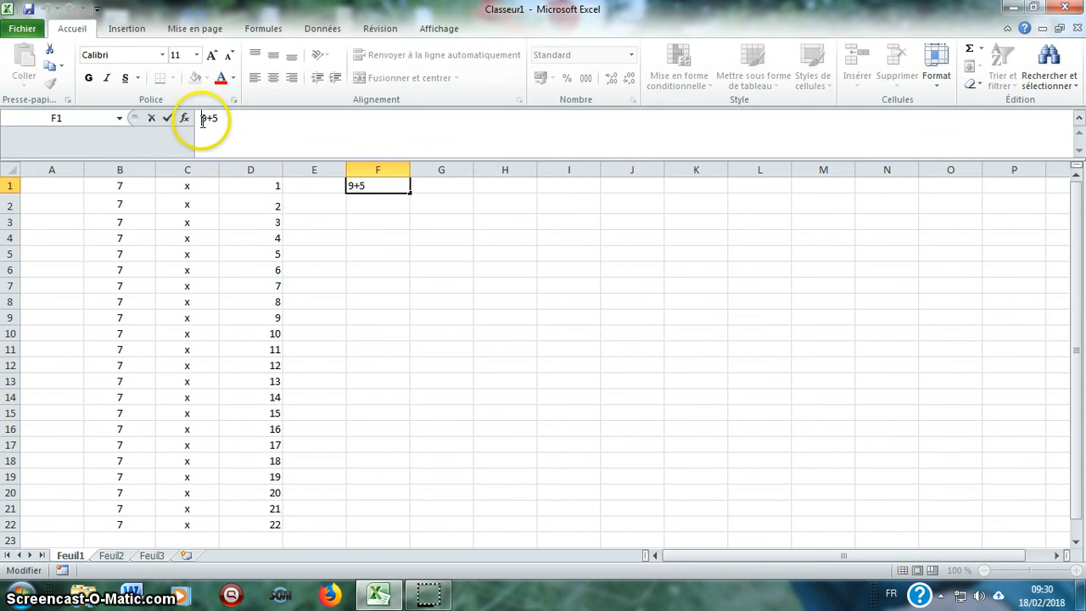
pyautogui.click(380, 190)
pyautogui.press('Return')
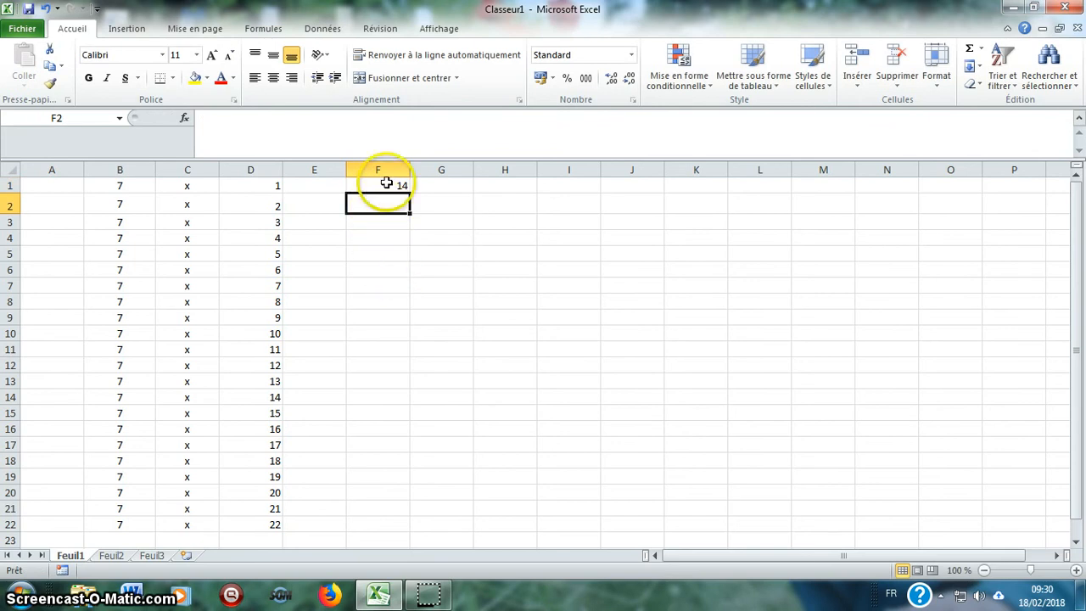
pyautogui.click(387, 183)
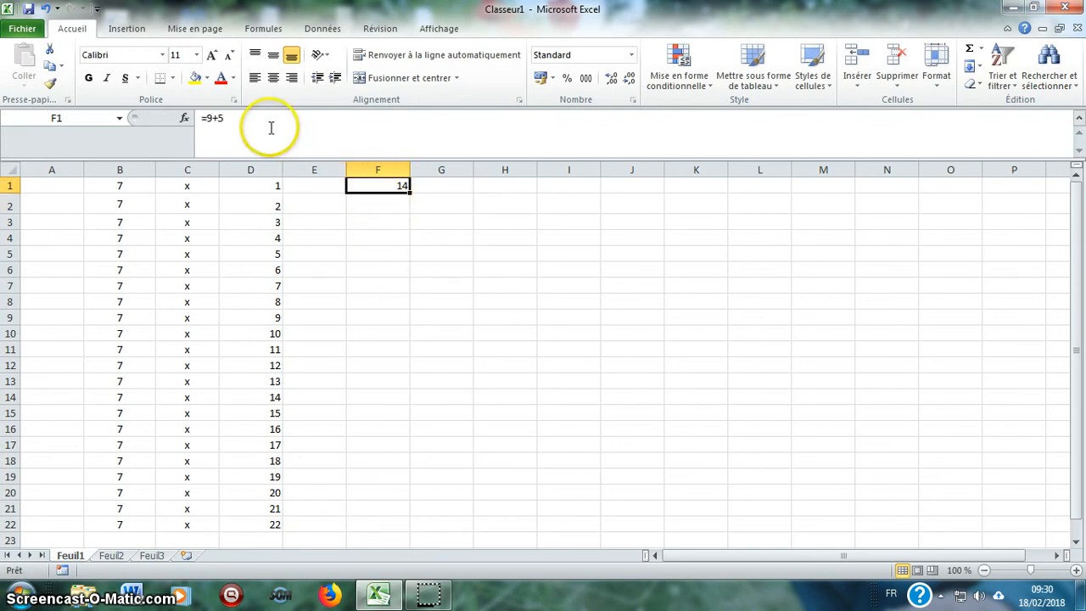
pyautogui.press('Delete')
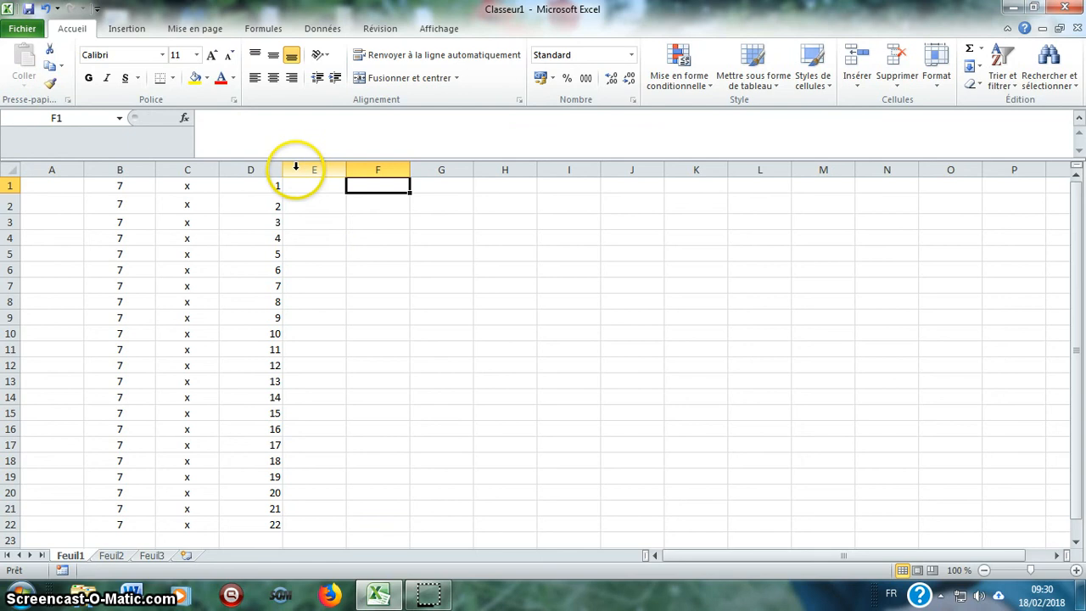
# Enter the formula =B1*D1 in cell F1 to multiply the two numbers in row 1.
pyautogui.click(125, 185)
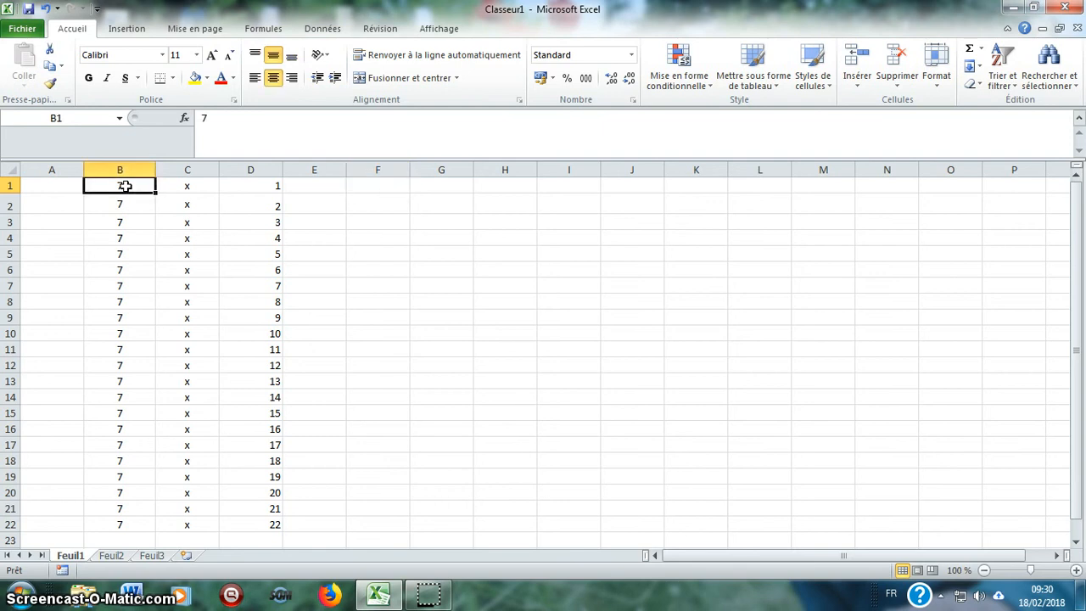
pyautogui.click(252, 185)
pyautogui.click(384, 182)
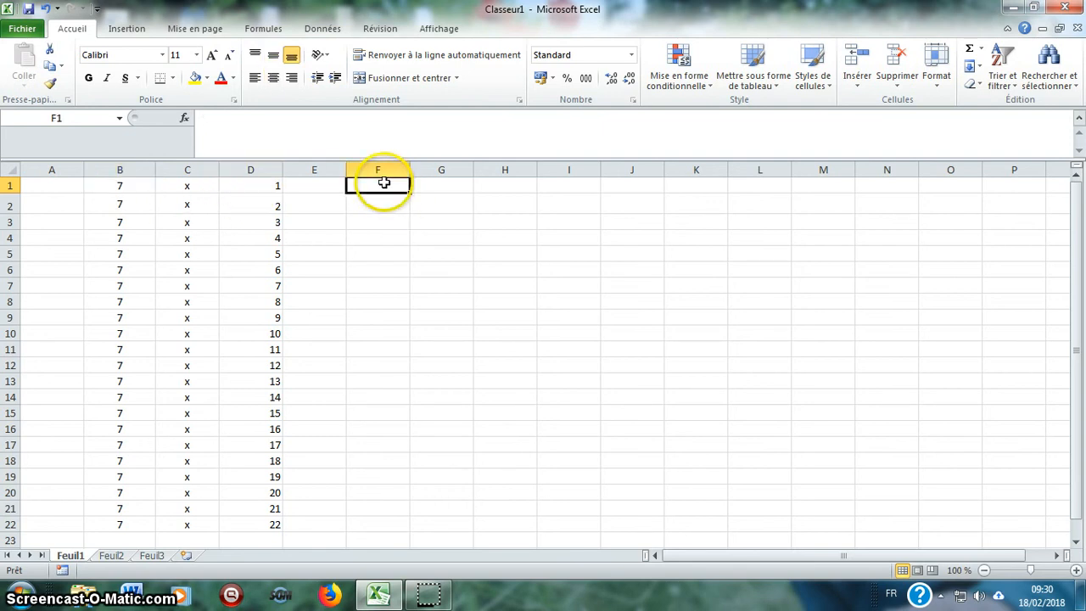
pyautogui.write('=')
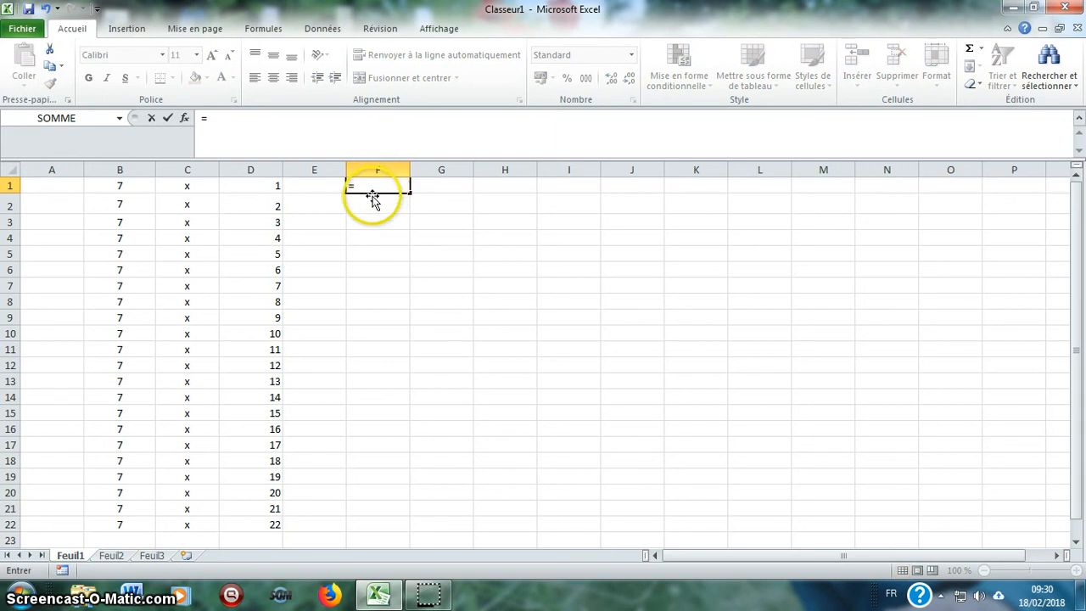
pyautogui.click(134, 186)
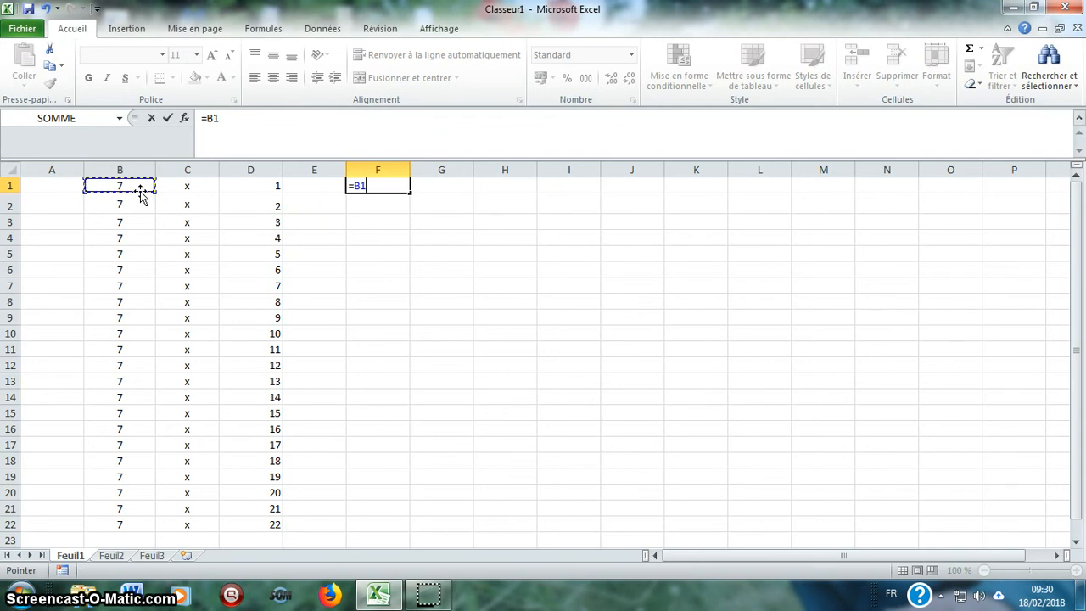
pyautogui.click(140, 189)
pyautogui.click(249, 189)
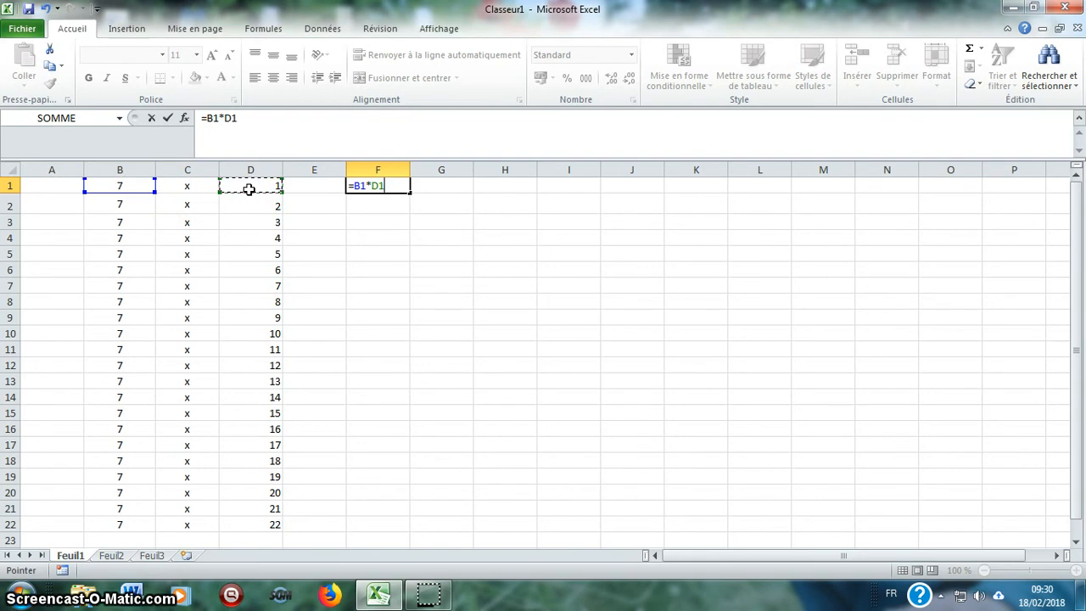
pyautogui.press('Return')
pyautogui.click(389, 204)
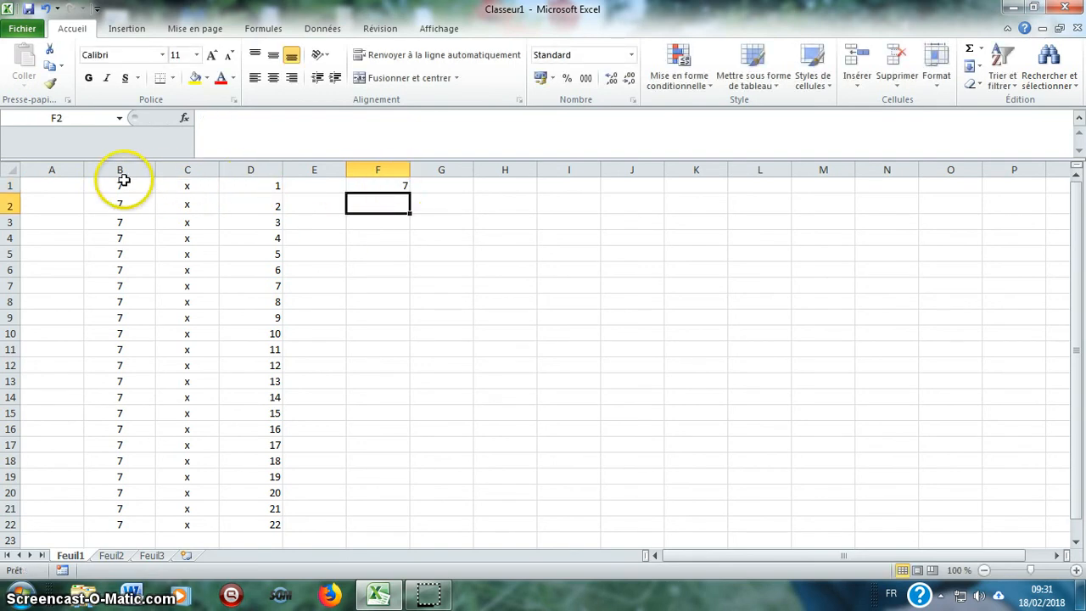
pyautogui.click(377, 186)
pyautogui.press('Return')
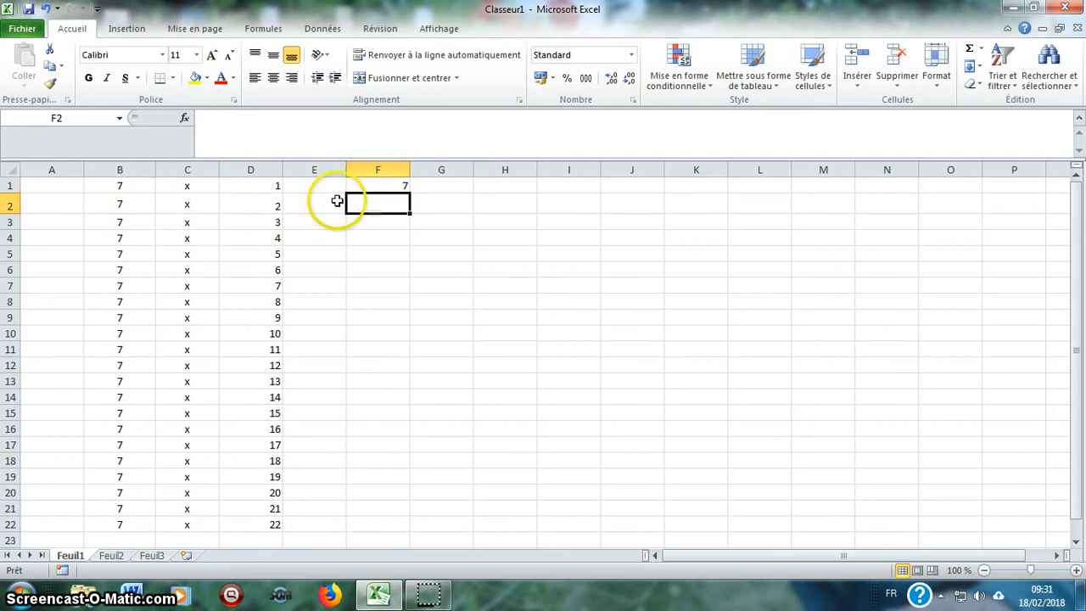
# Fill the multiplication formula from F1 down to F22 and check the cell references used in F3.
pyautogui.click(368, 185)
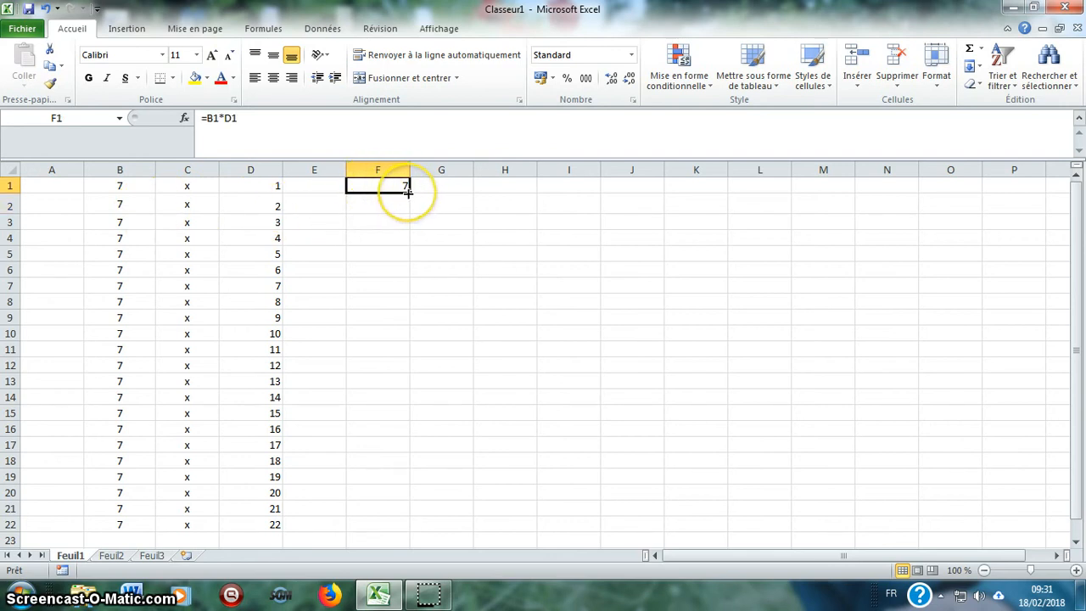
pyautogui.moveTo(408, 193); pyautogui.dragTo(412, 213)
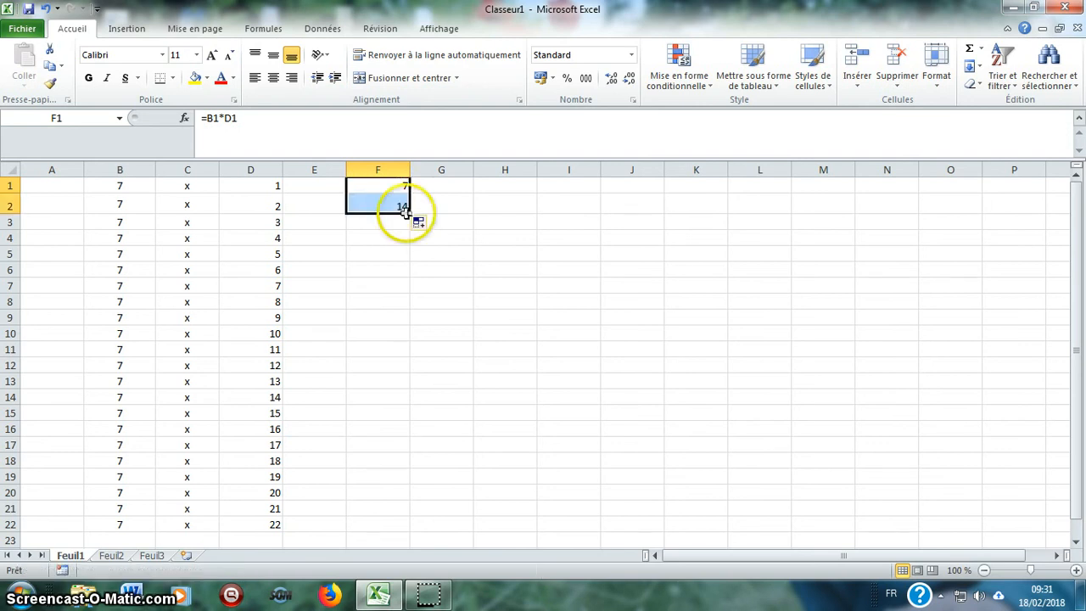
pyautogui.click(371, 206)
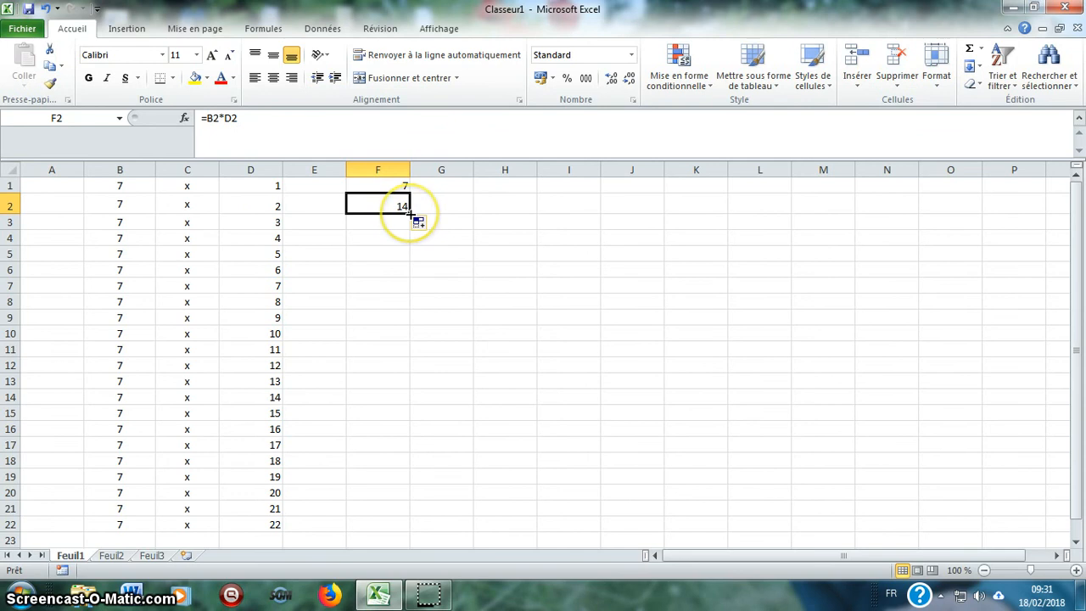
pyautogui.moveTo(409, 213); pyautogui.dragTo(387, 527)
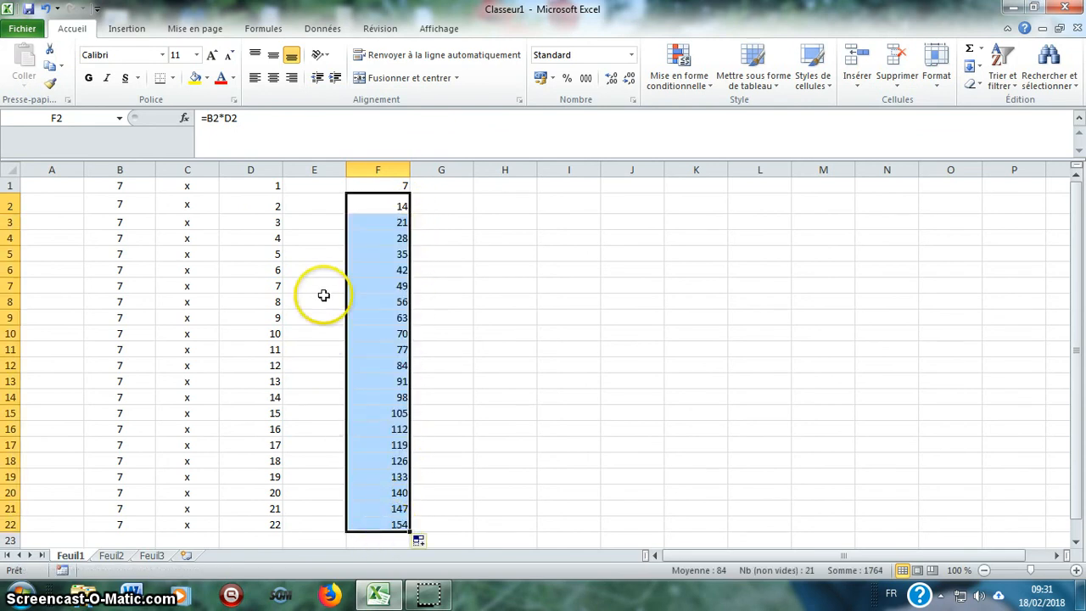
pyautogui.click(137, 228)
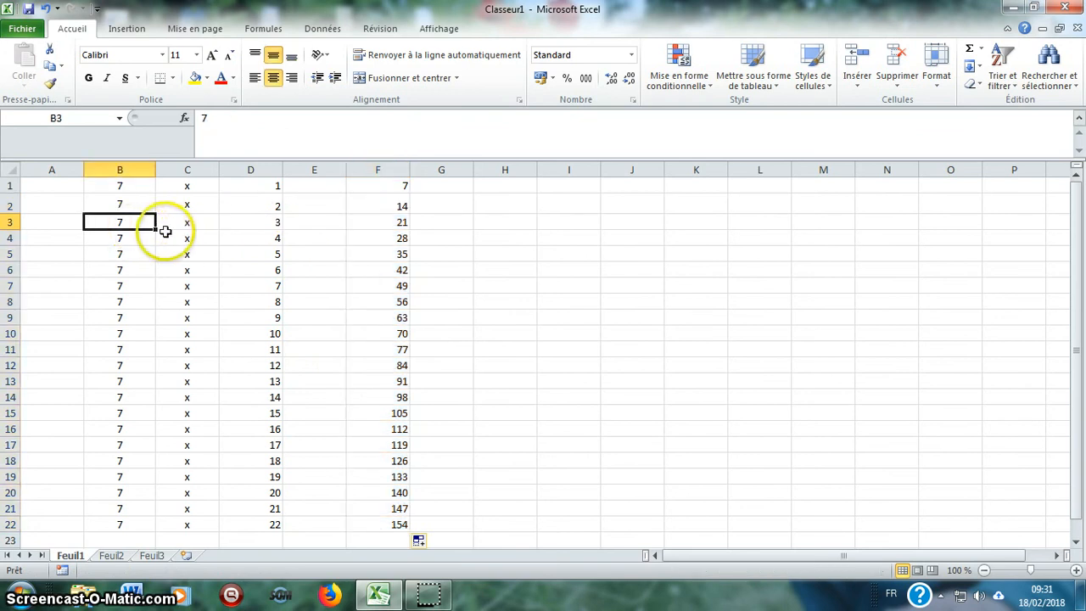
pyautogui.click(258, 226)
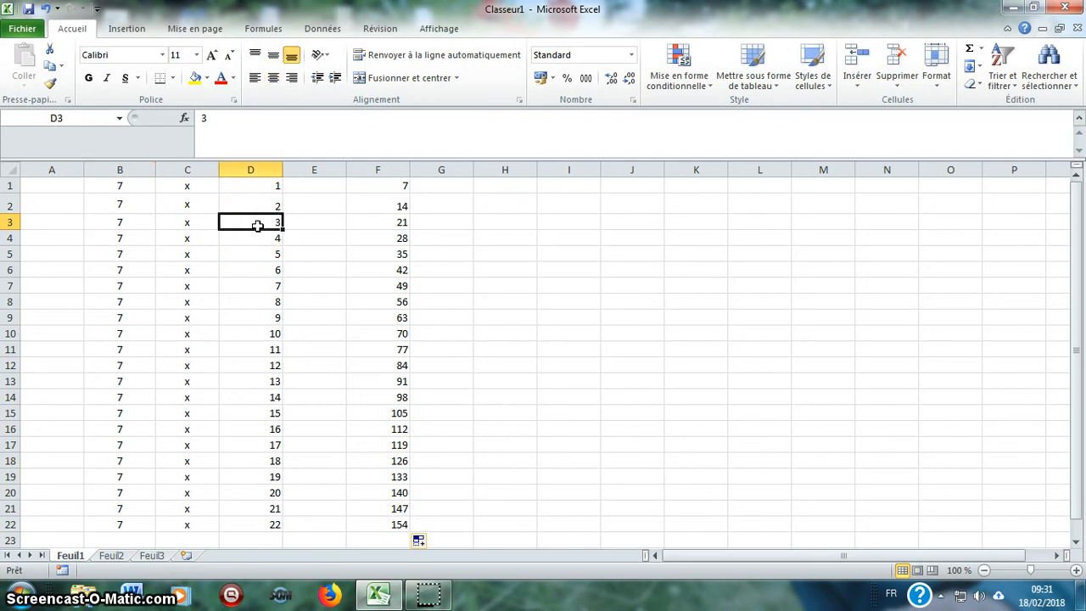
pyautogui.click(387, 222)
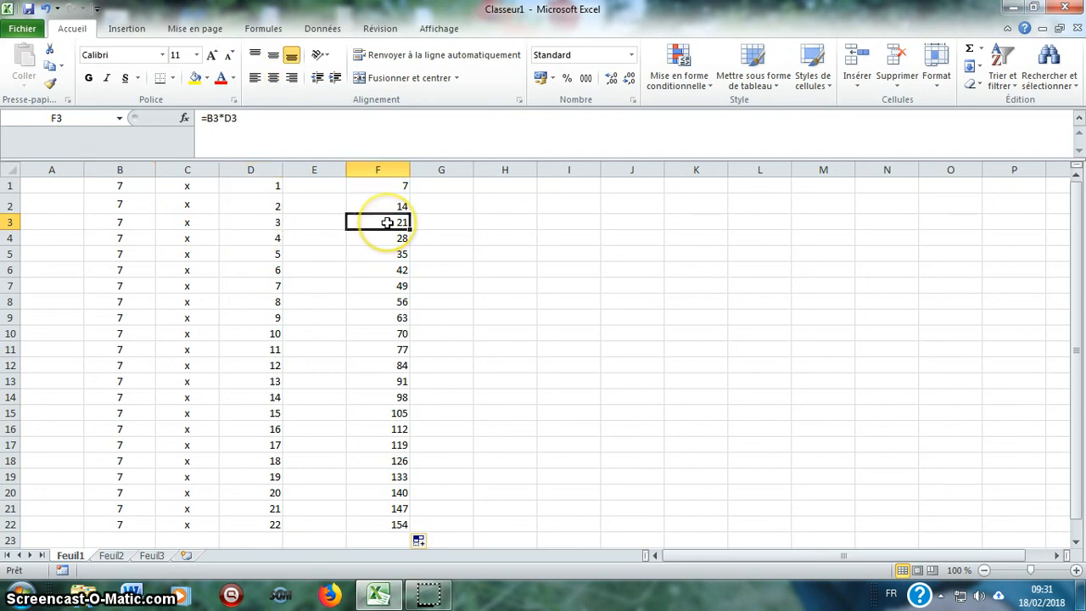